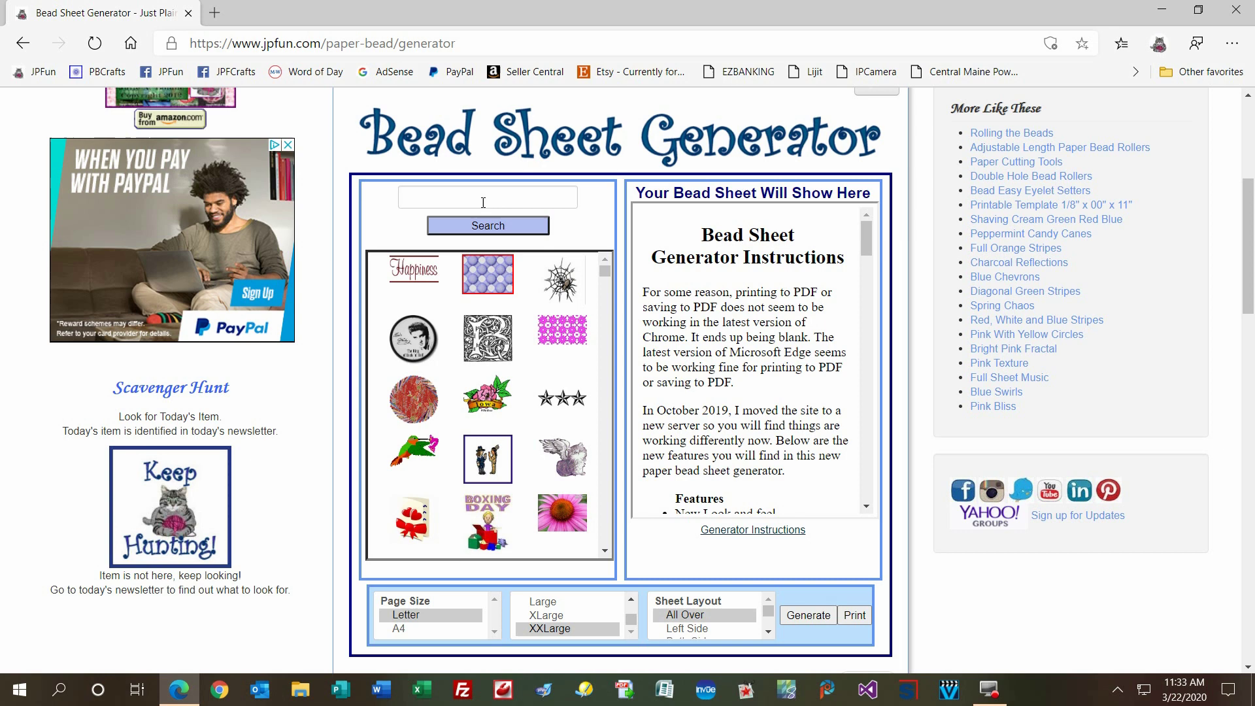
Search the bead images for 'easter', then reload the generator page to restore the gallery
click(483, 202)
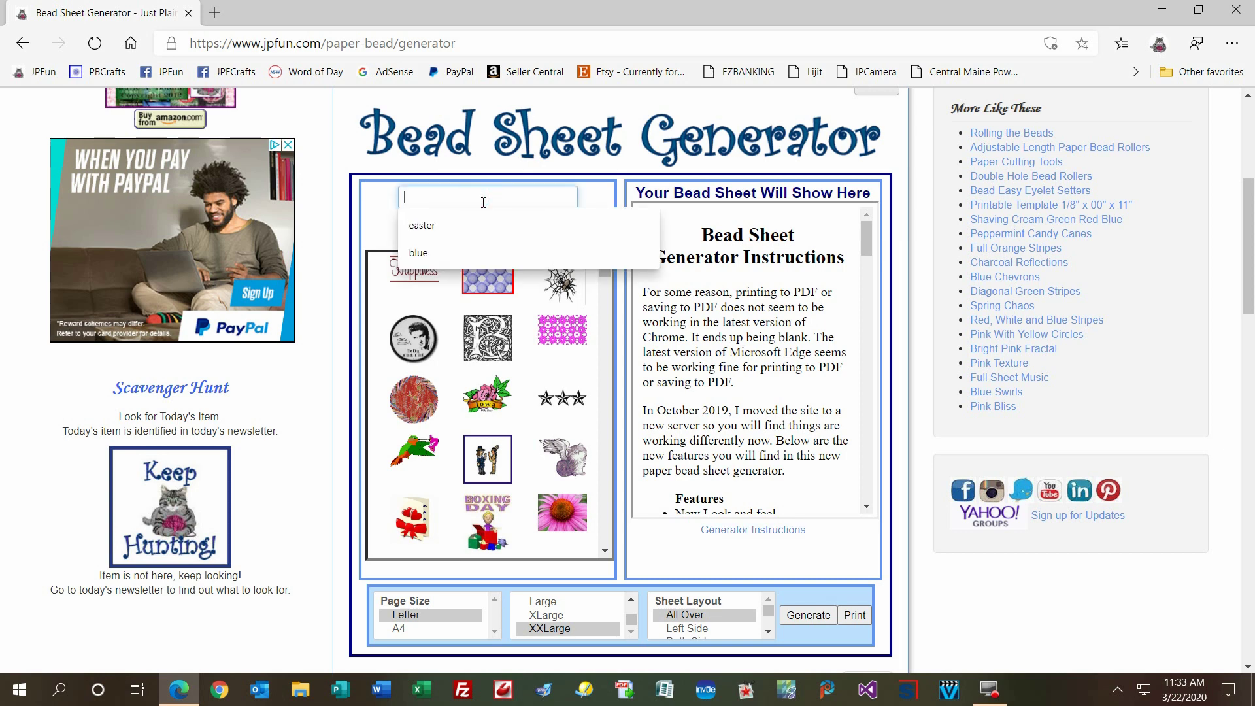
text(easter)
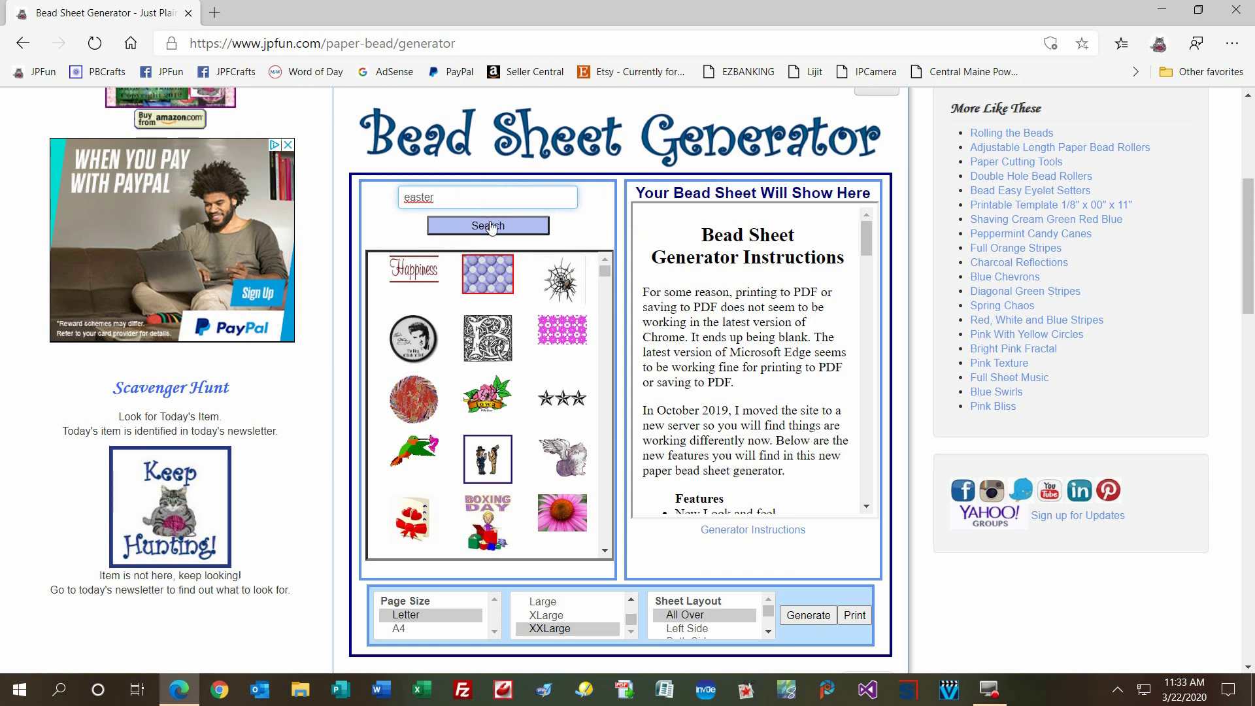
click(490, 226)
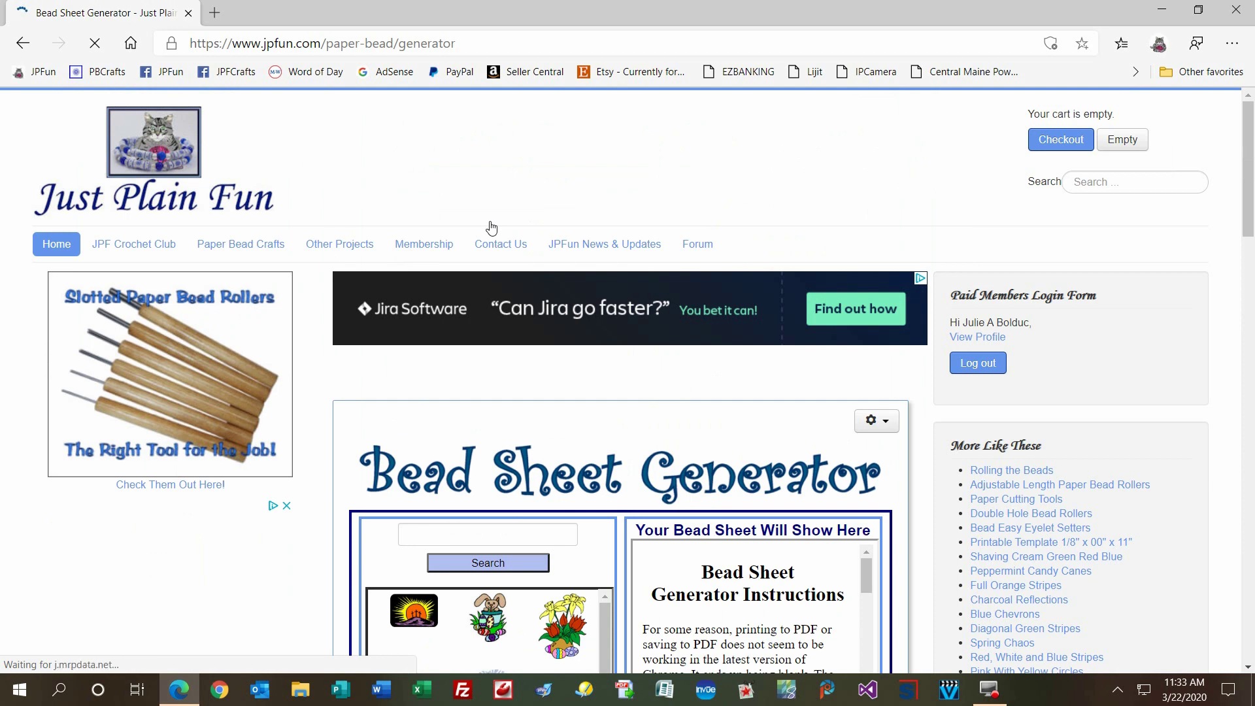
click(543, 46)
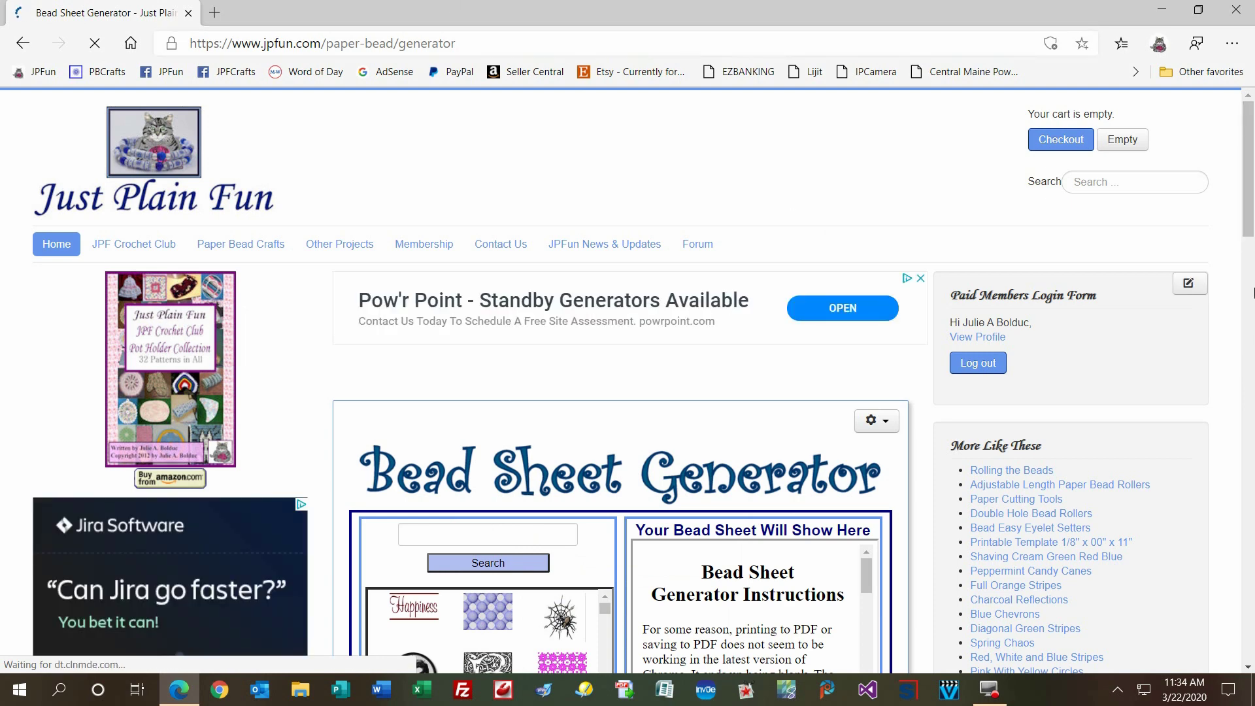
Scroll to the image gallery and select the red flower thumbnail after briefly trying the cat
drag(1251, 228, 1250, 309)
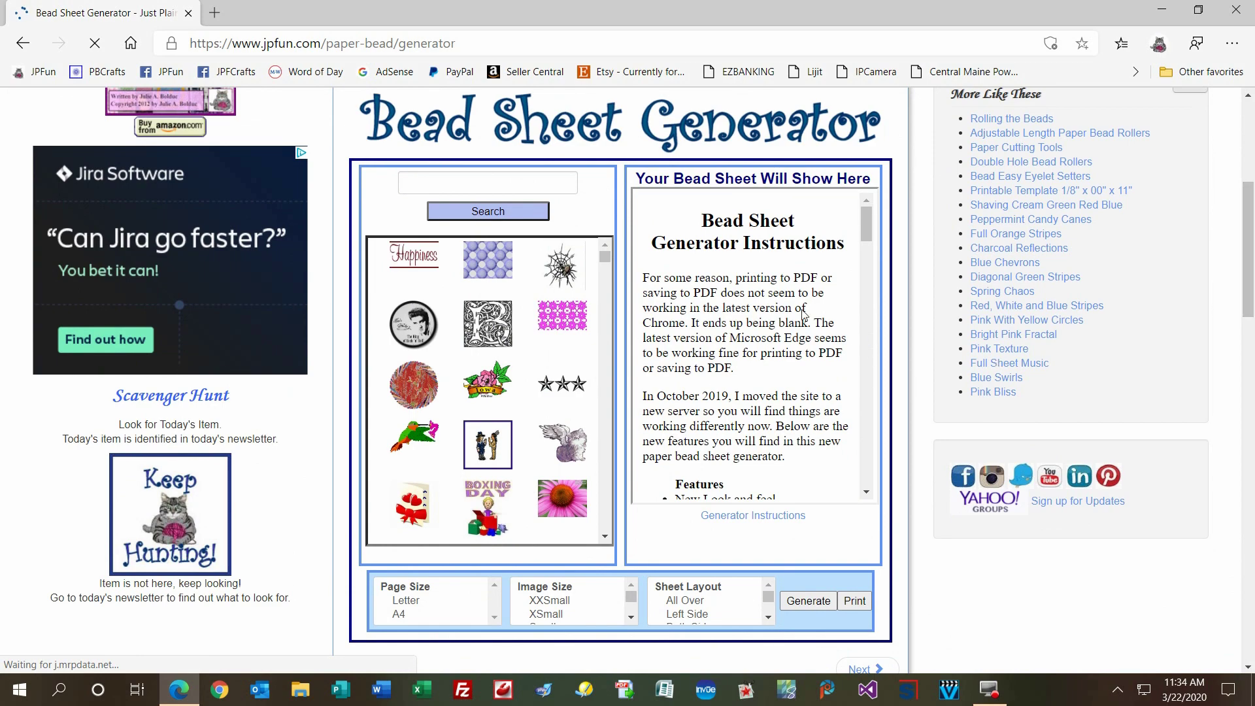
drag(604, 257, 607, 298)
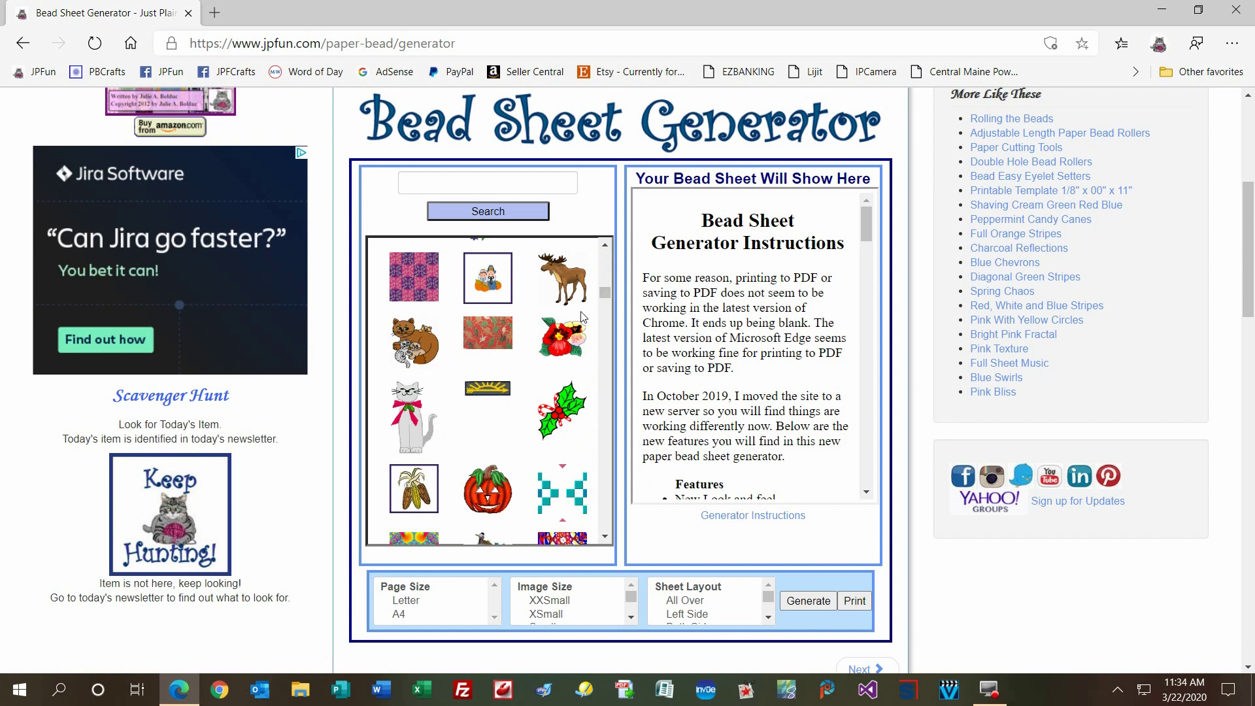
click(559, 336)
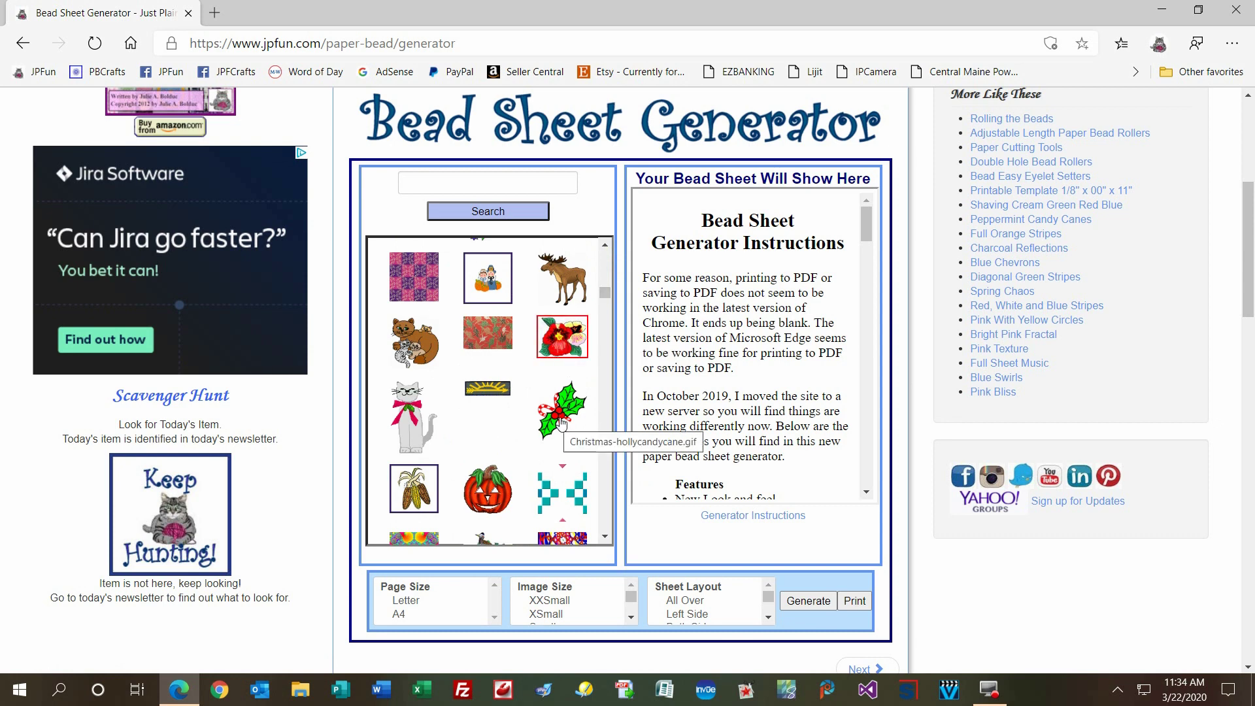
click(503, 477)
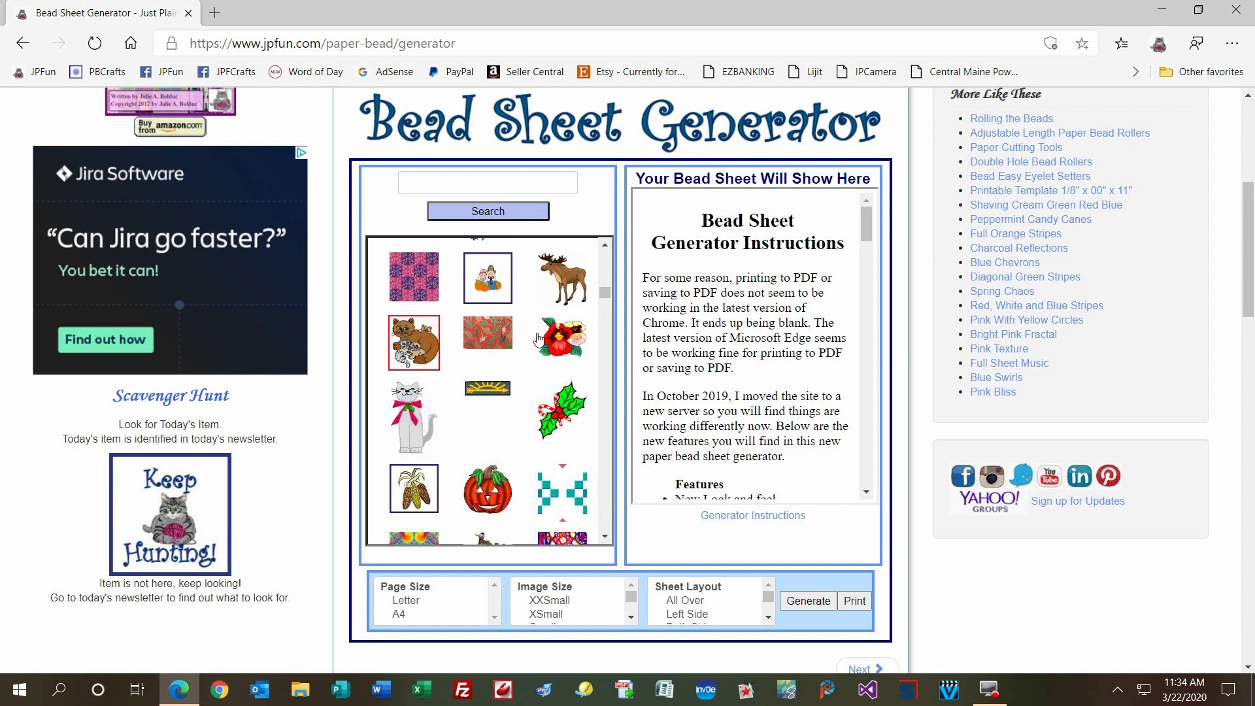
click(564, 338)
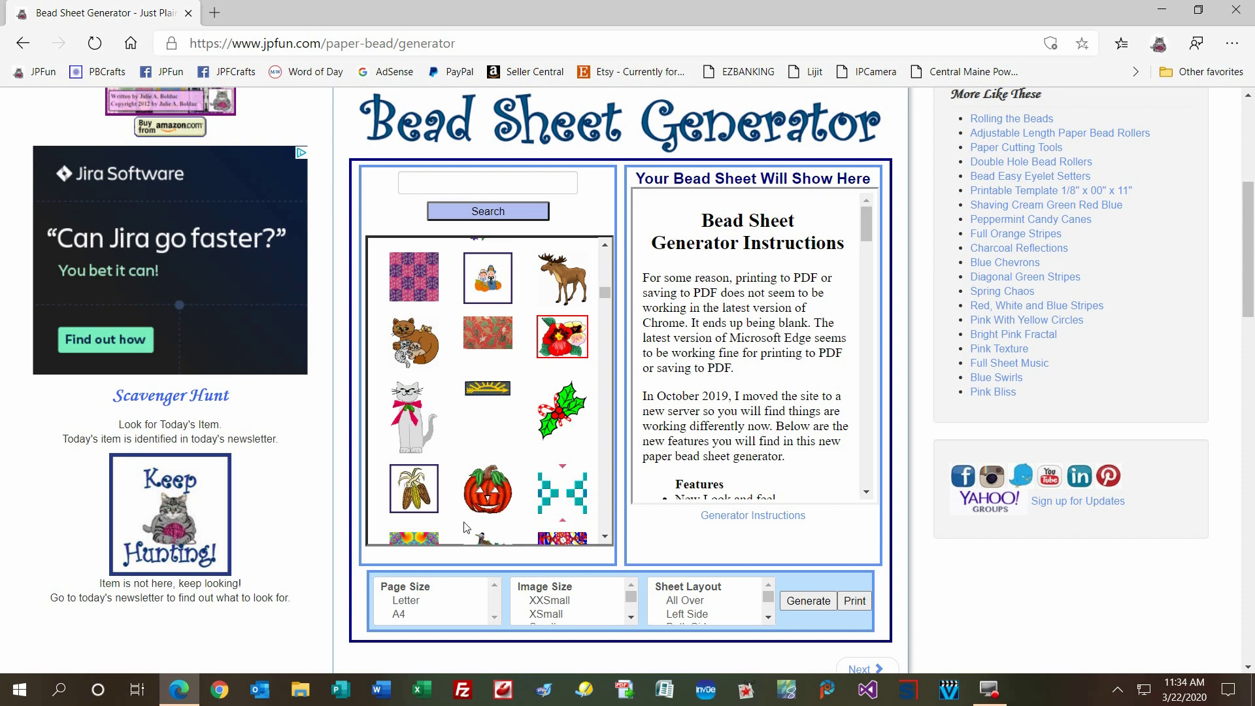
Choose Letter as the page size and XXLarge as the image size
click(414, 607)
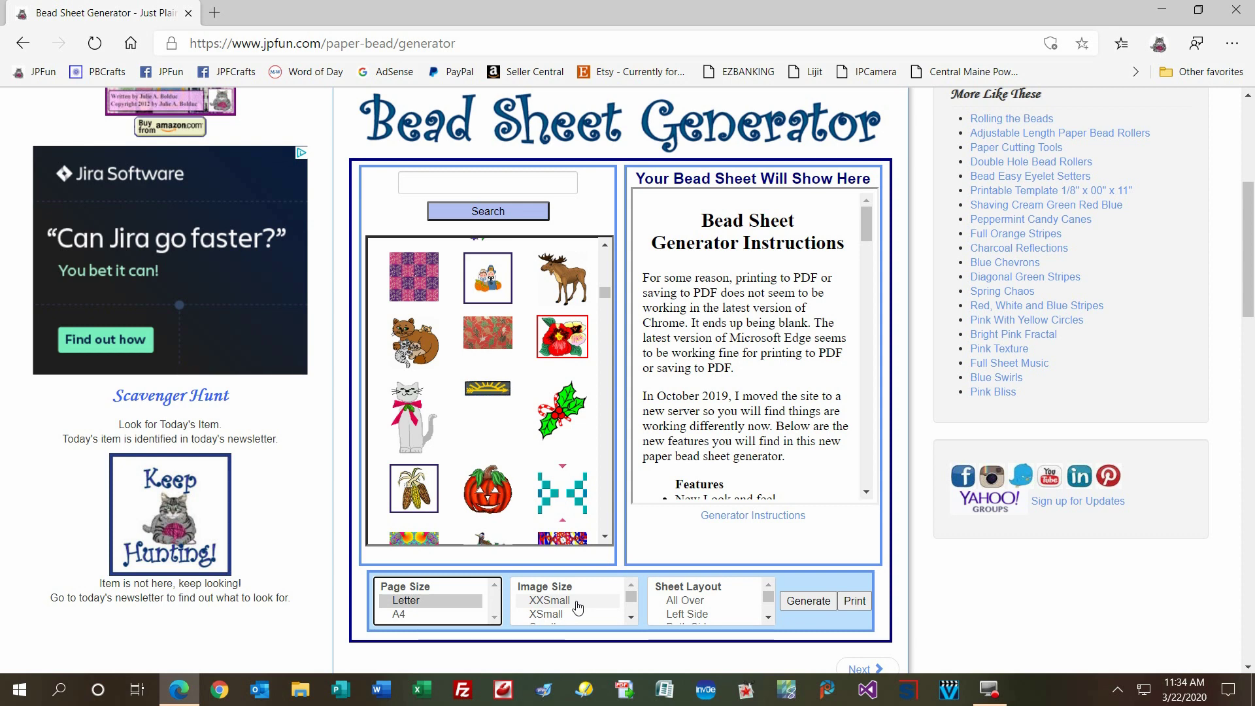
click(631, 608)
click(633, 618)
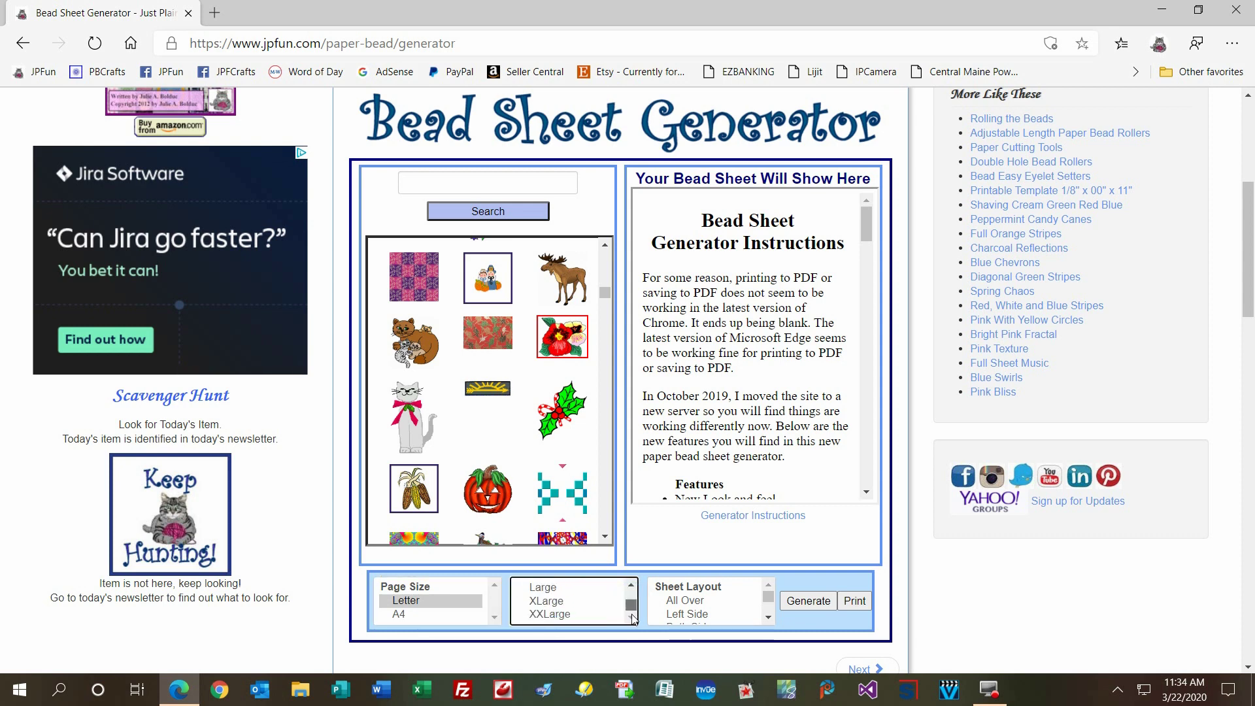
drag(632, 605, 632, 594)
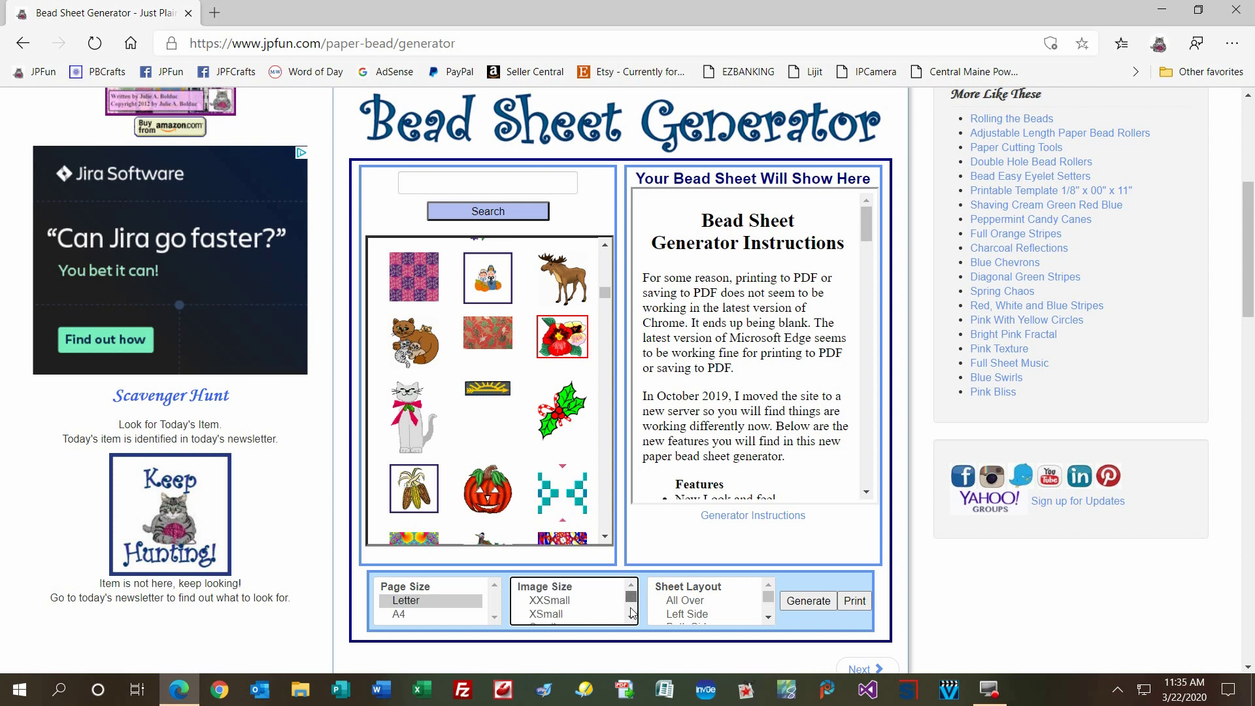
drag(633, 595, 631, 620)
click(557, 616)
click(557, 617)
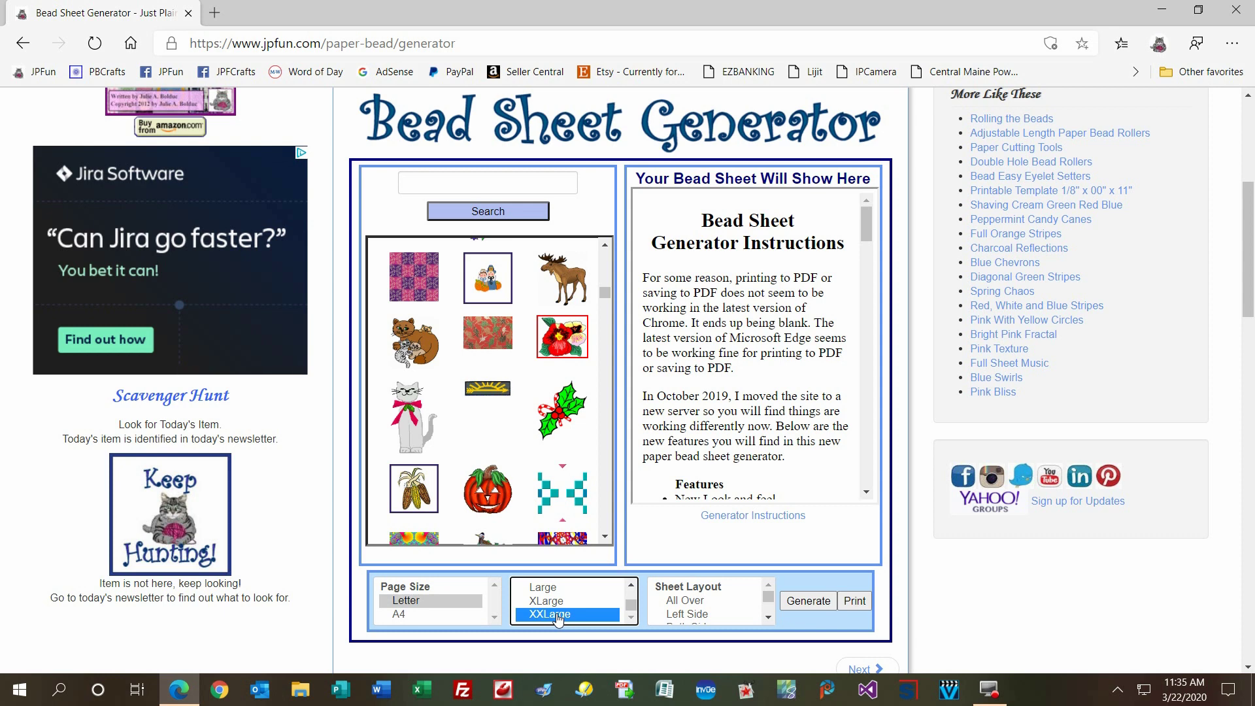
Generate the red flower sheet in All Over layout, then regenerate it as Left Side
click(724, 602)
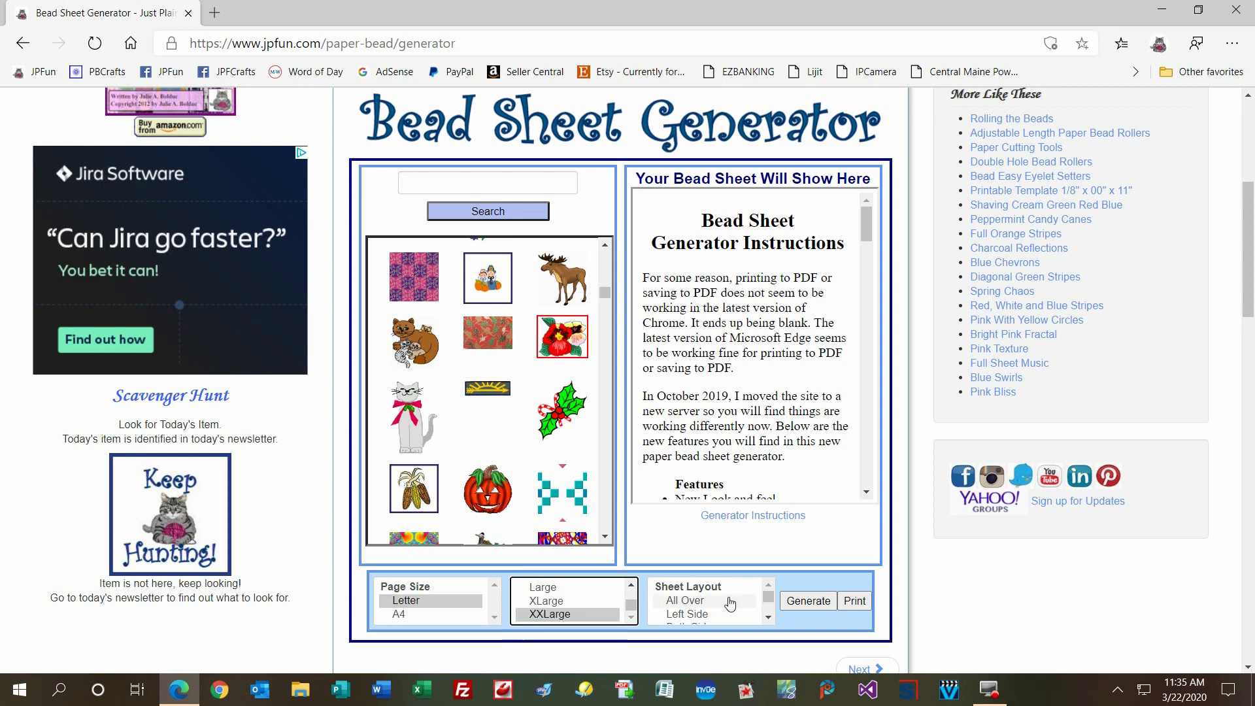
click(710, 604)
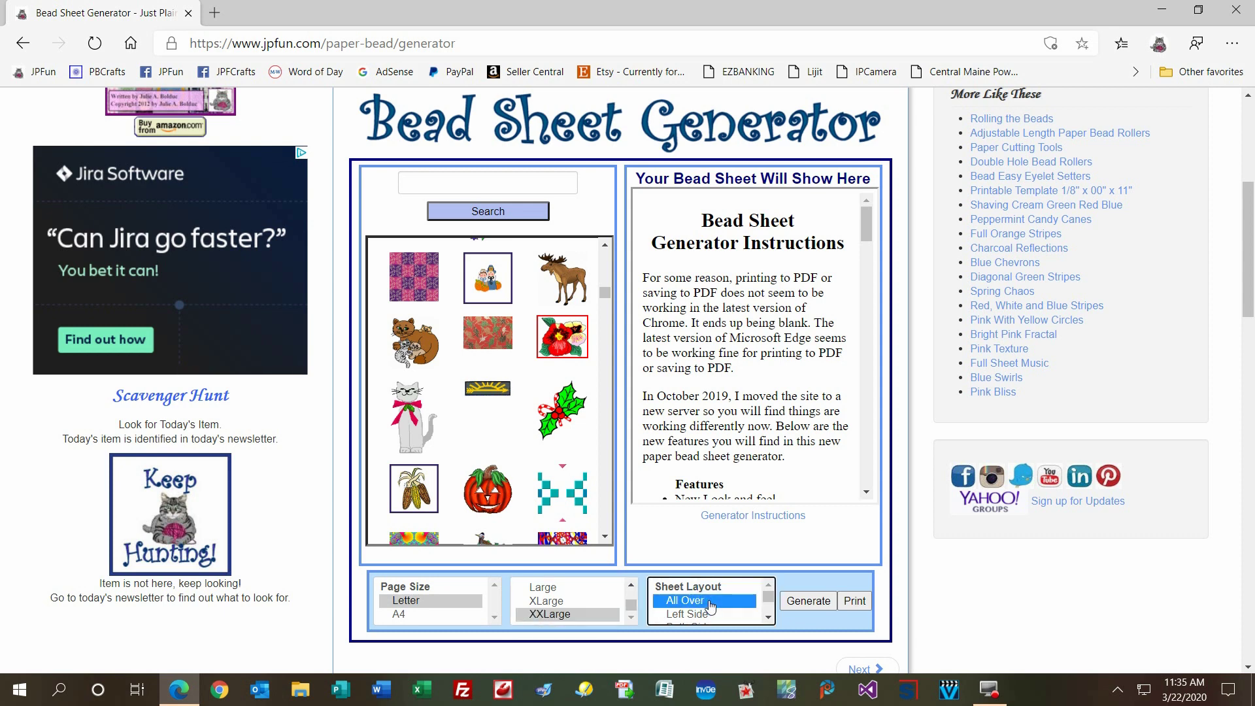
click(798, 603)
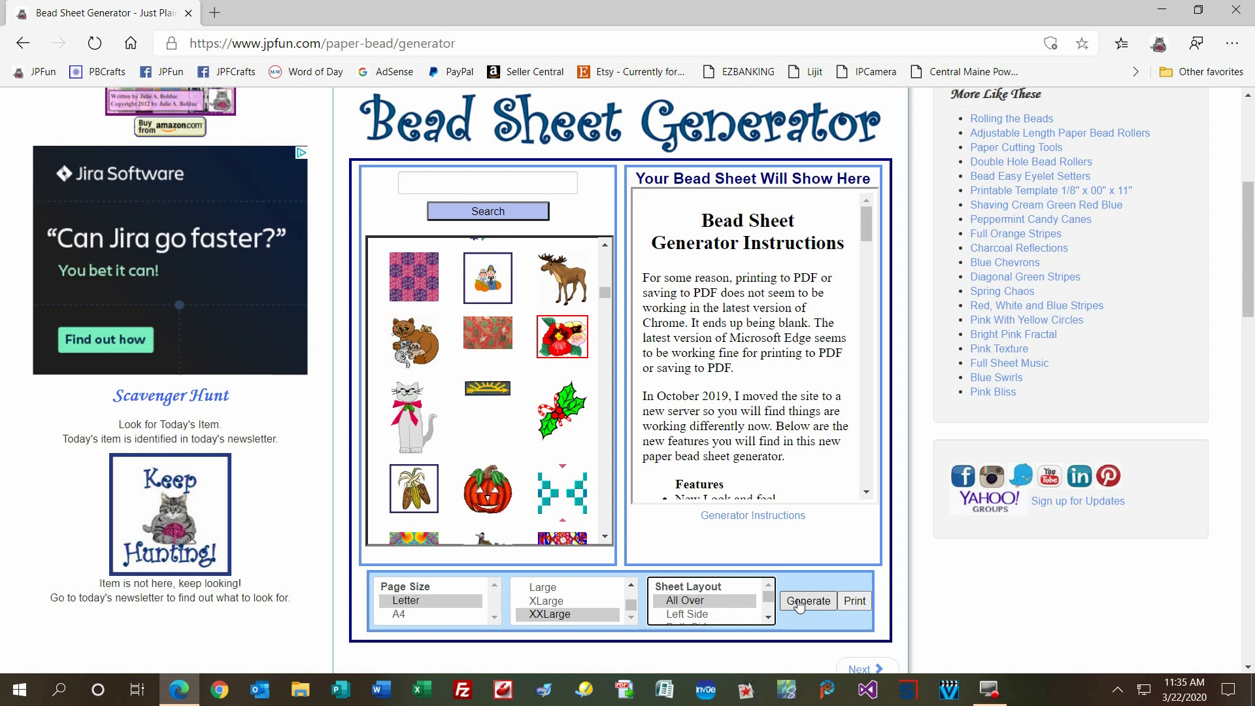
click(799, 605)
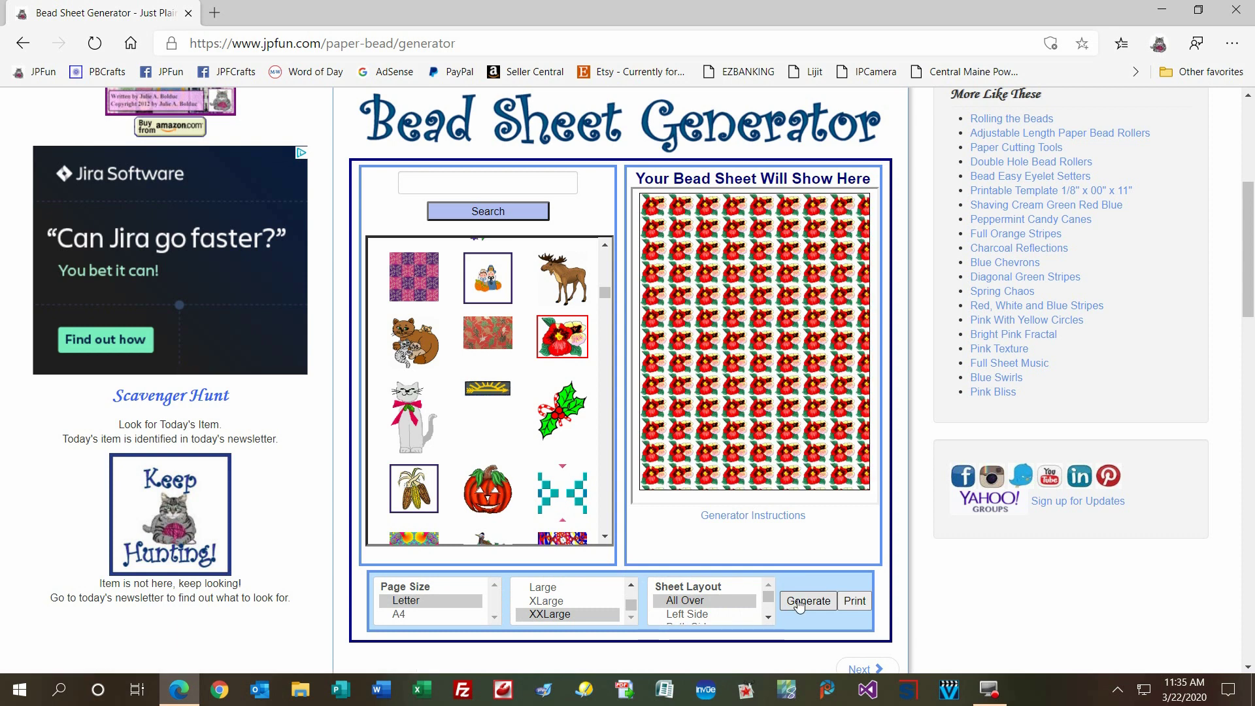
click(683, 614)
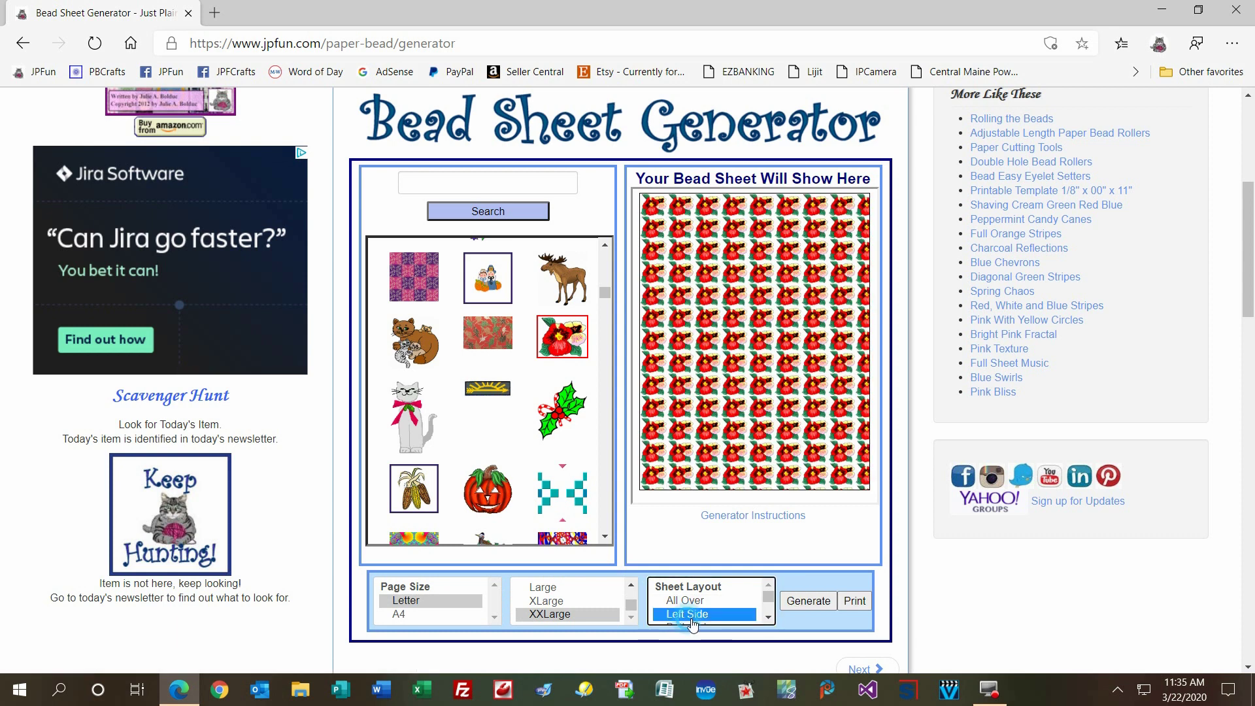
click(817, 608)
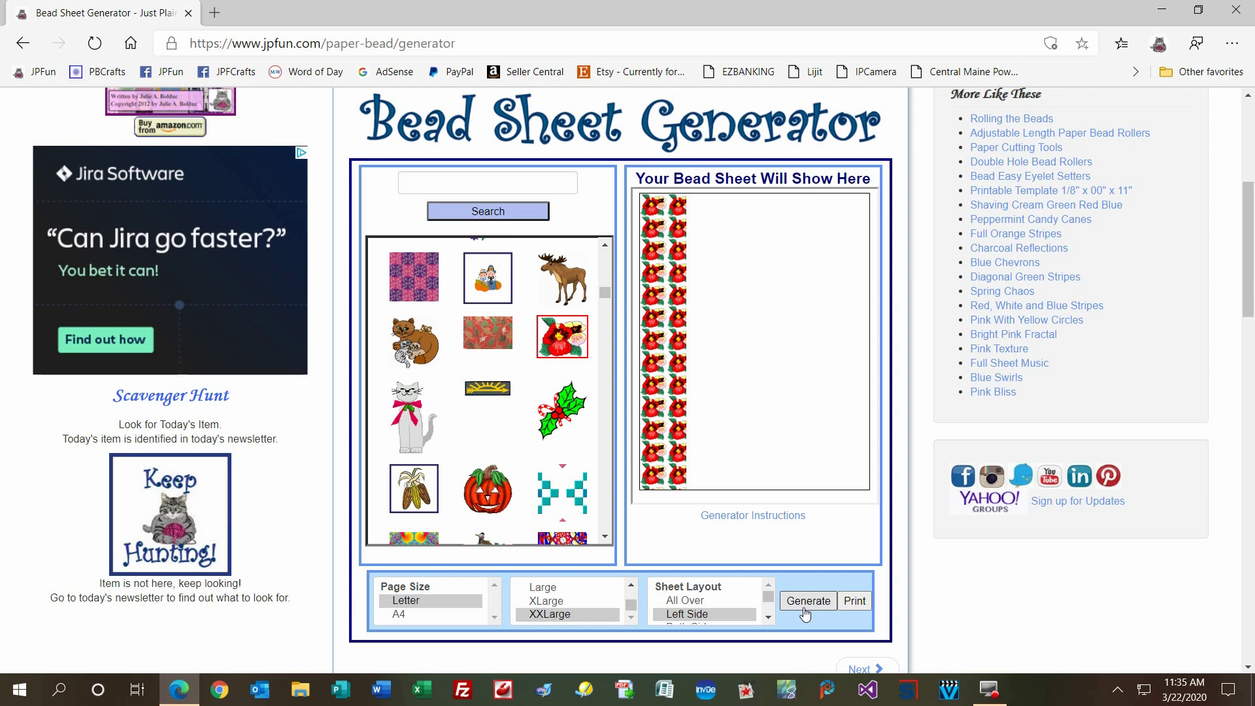
Generate previews of the flower sheet in Both Sides and then Top Edge layouts
click(768, 618)
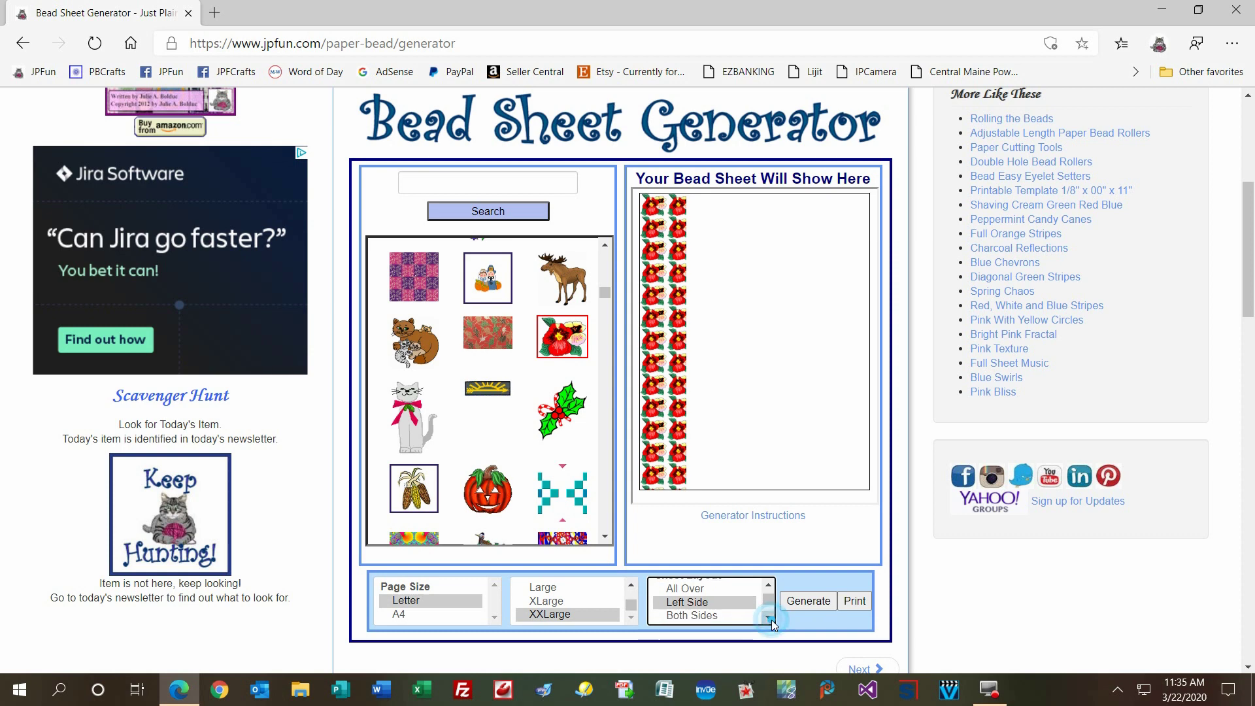
click(696, 615)
click(795, 605)
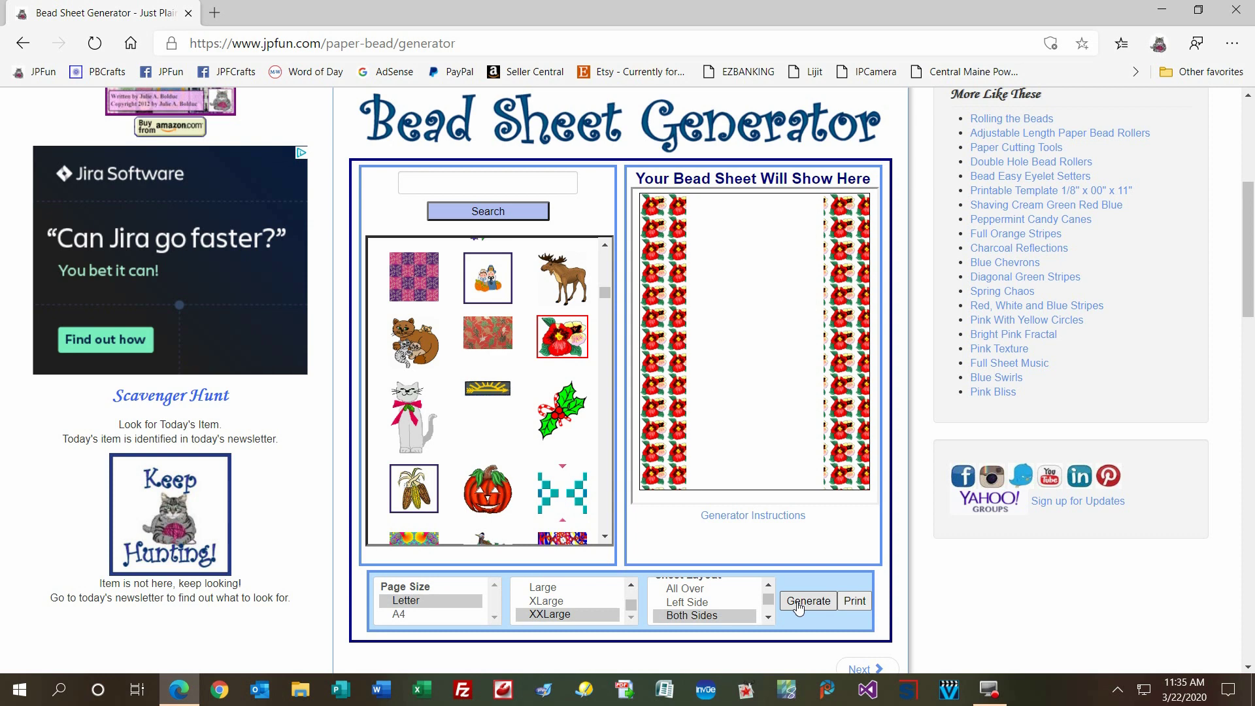
click(769, 618)
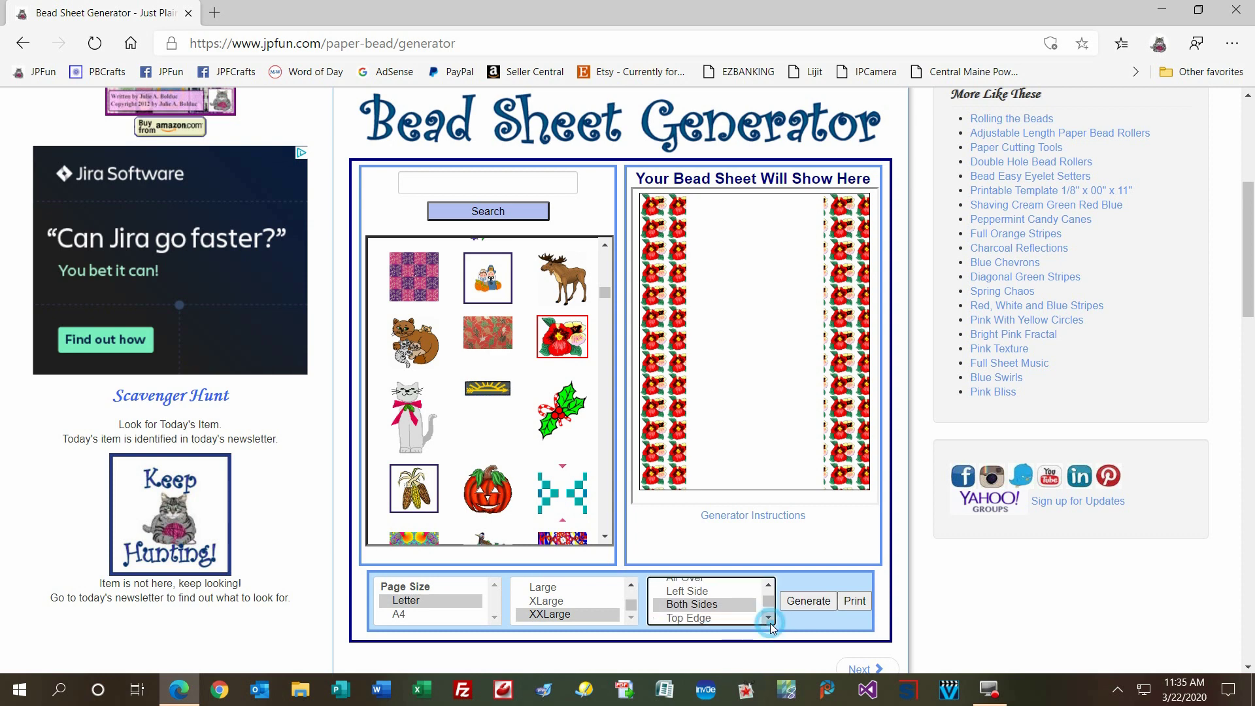
click(719, 613)
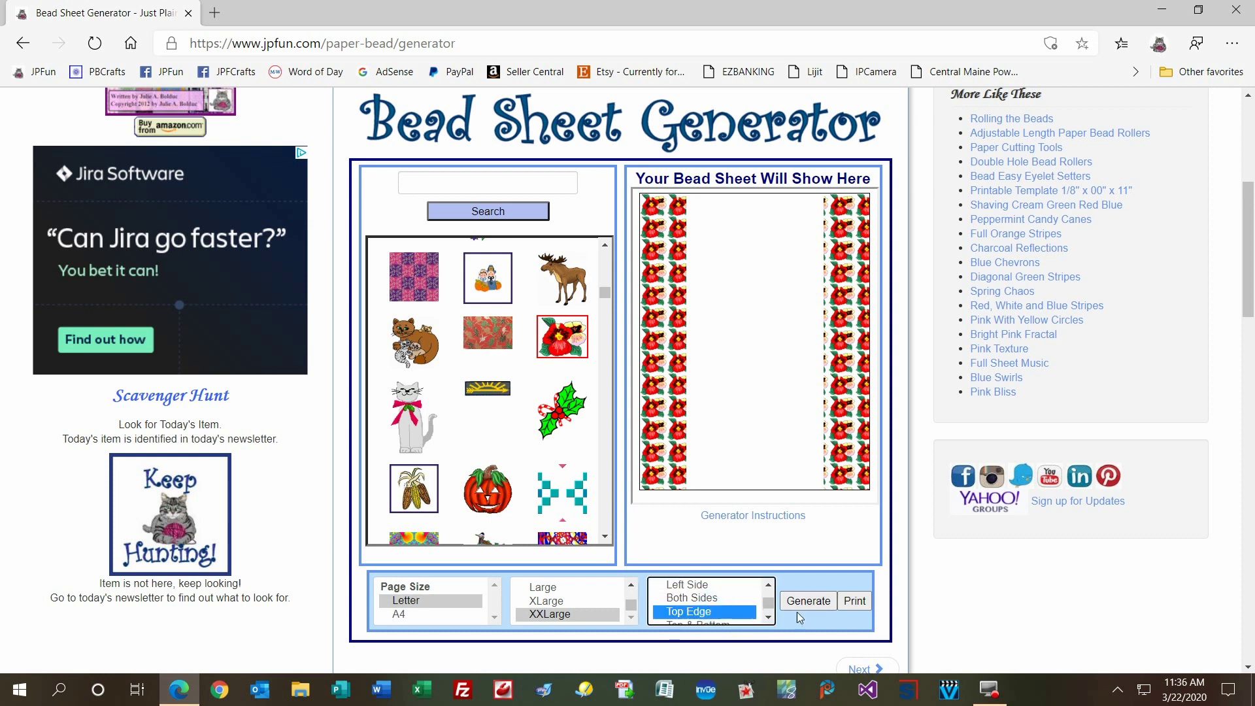
click(812, 605)
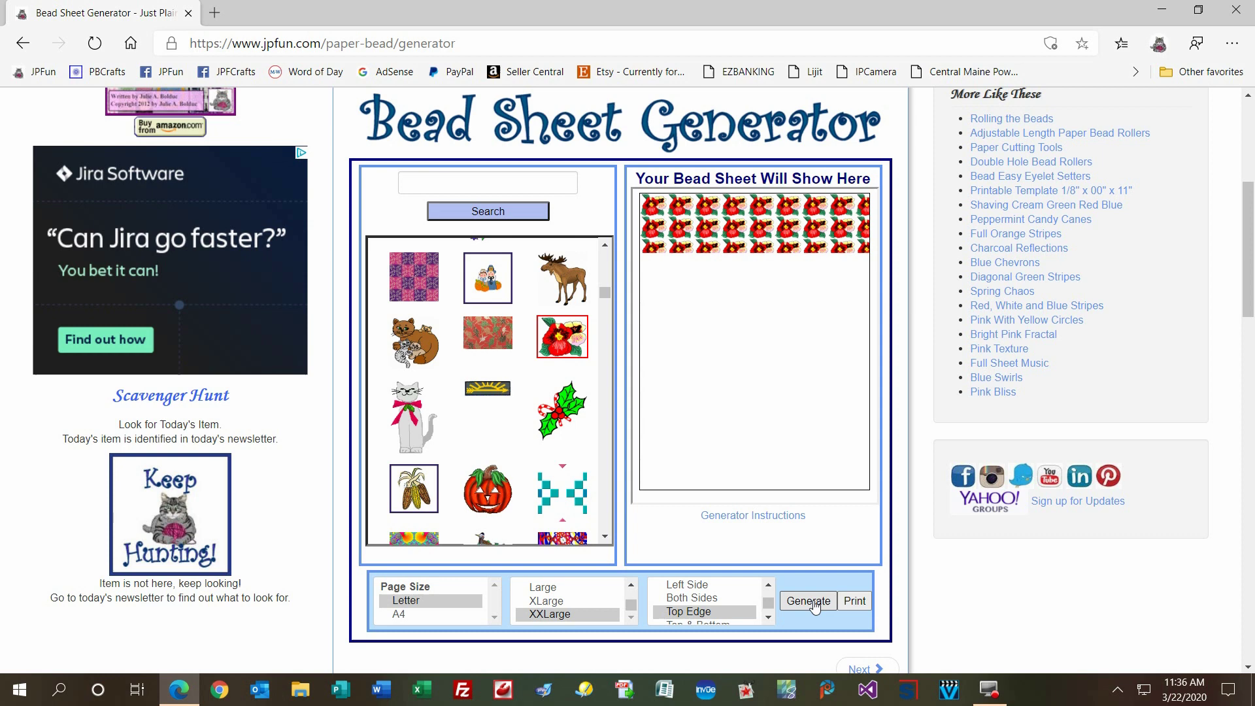
Regenerate the flower sheet in the Top & Bottom layout
click(769, 617)
click(736, 618)
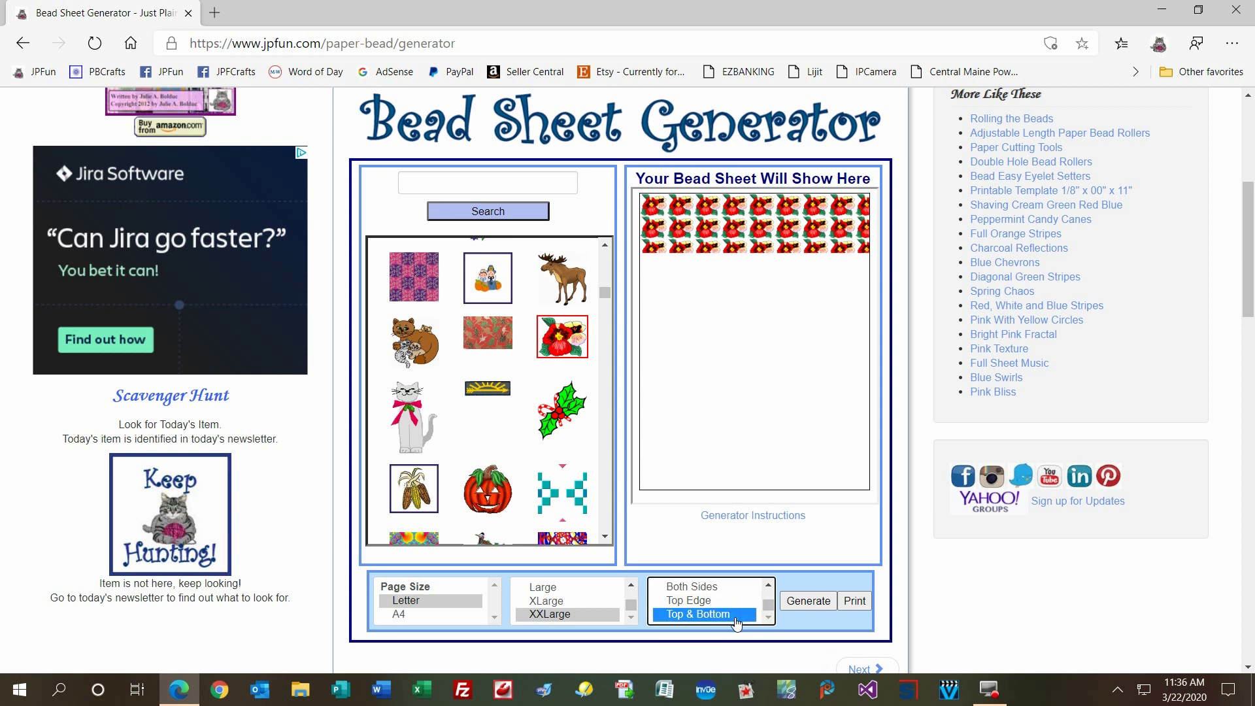
click(809, 602)
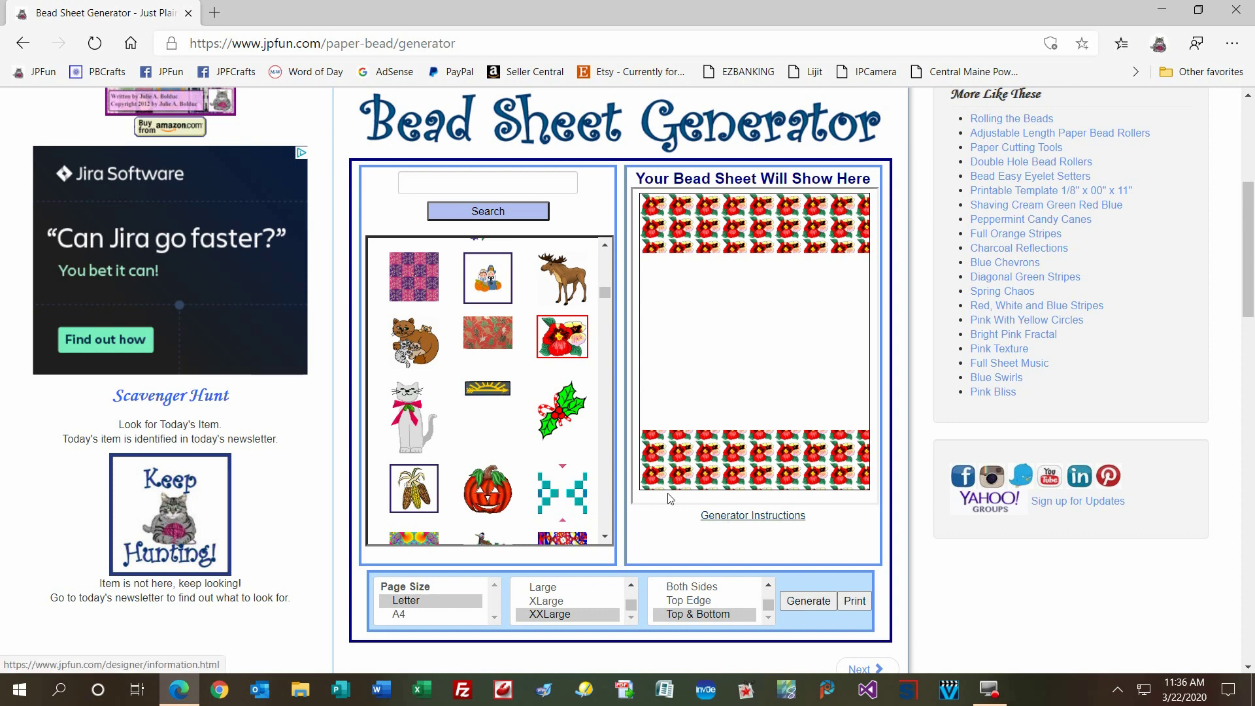
Generate an All Over sheet with the red-wash pattern, then regenerate it with the red pansy
click(496, 337)
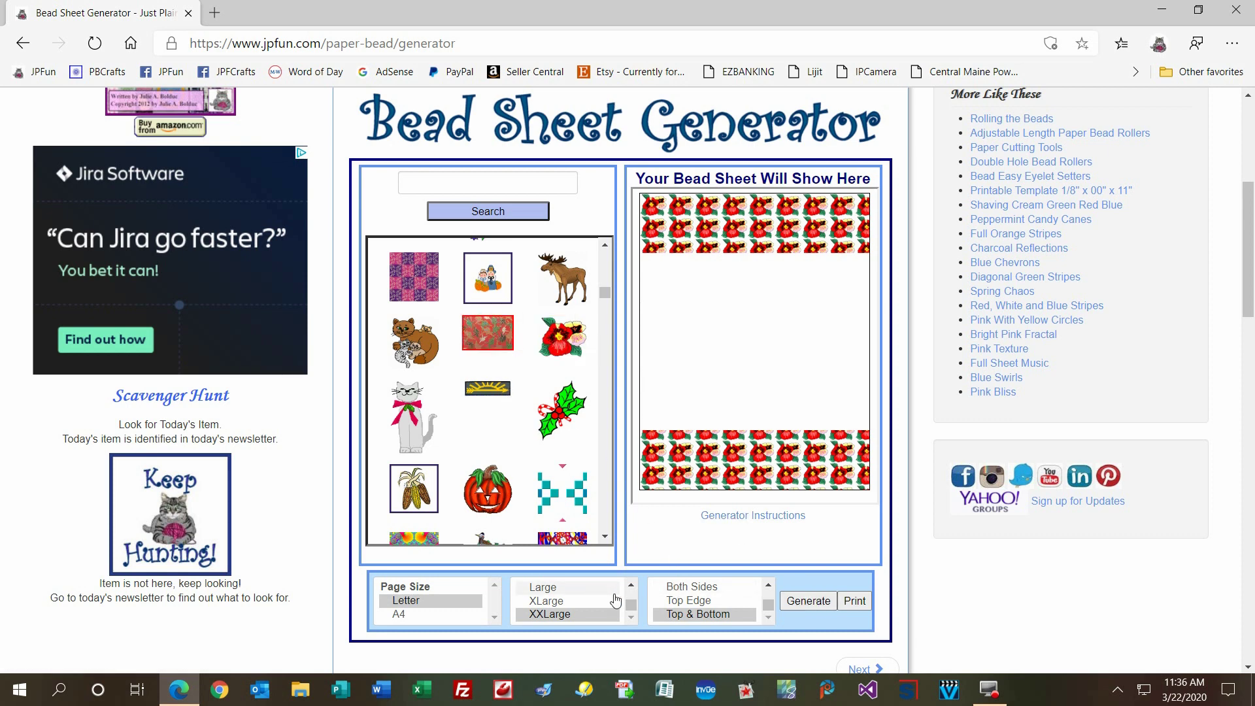
drag(767, 612, 770, 595)
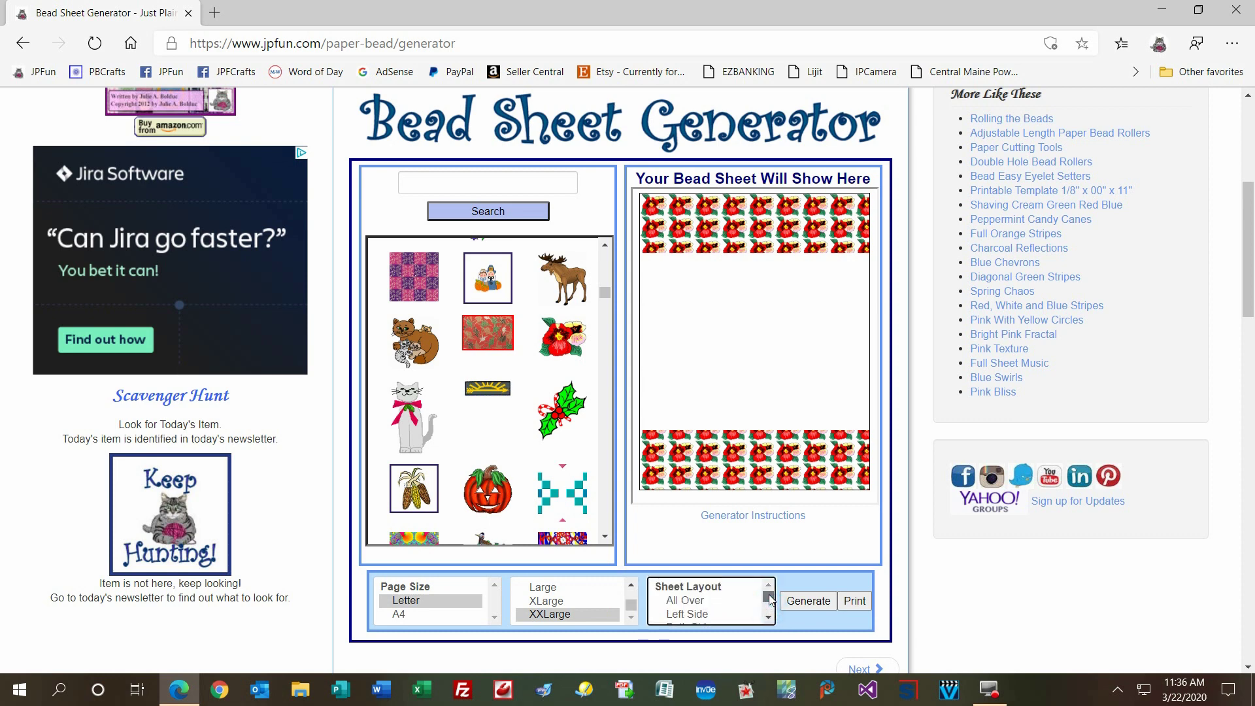
click(713, 600)
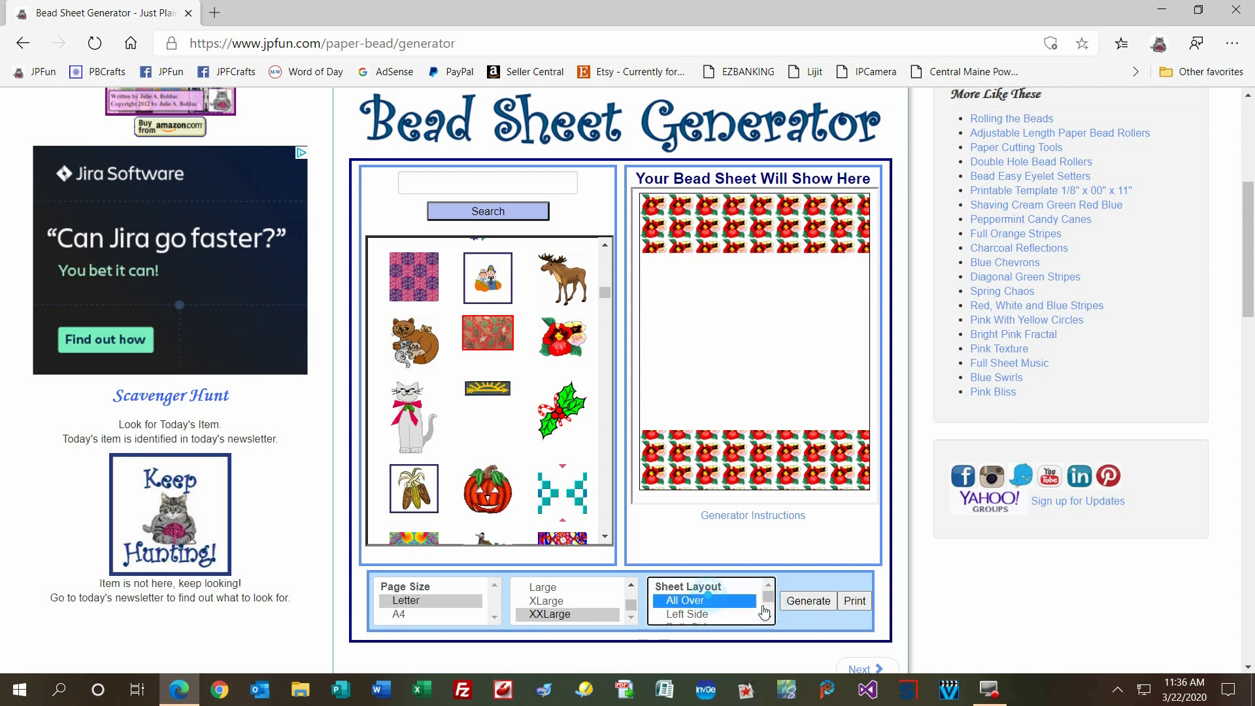
click(820, 602)
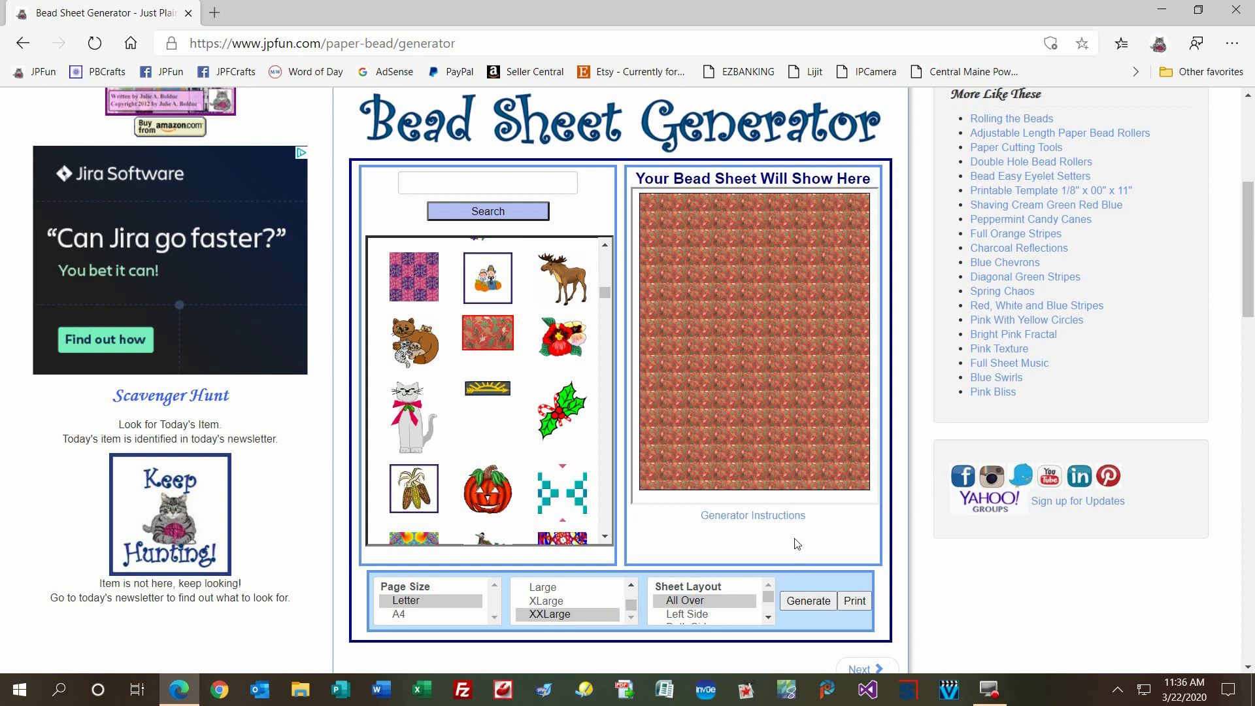
click(574, 349)
click(819, 612)
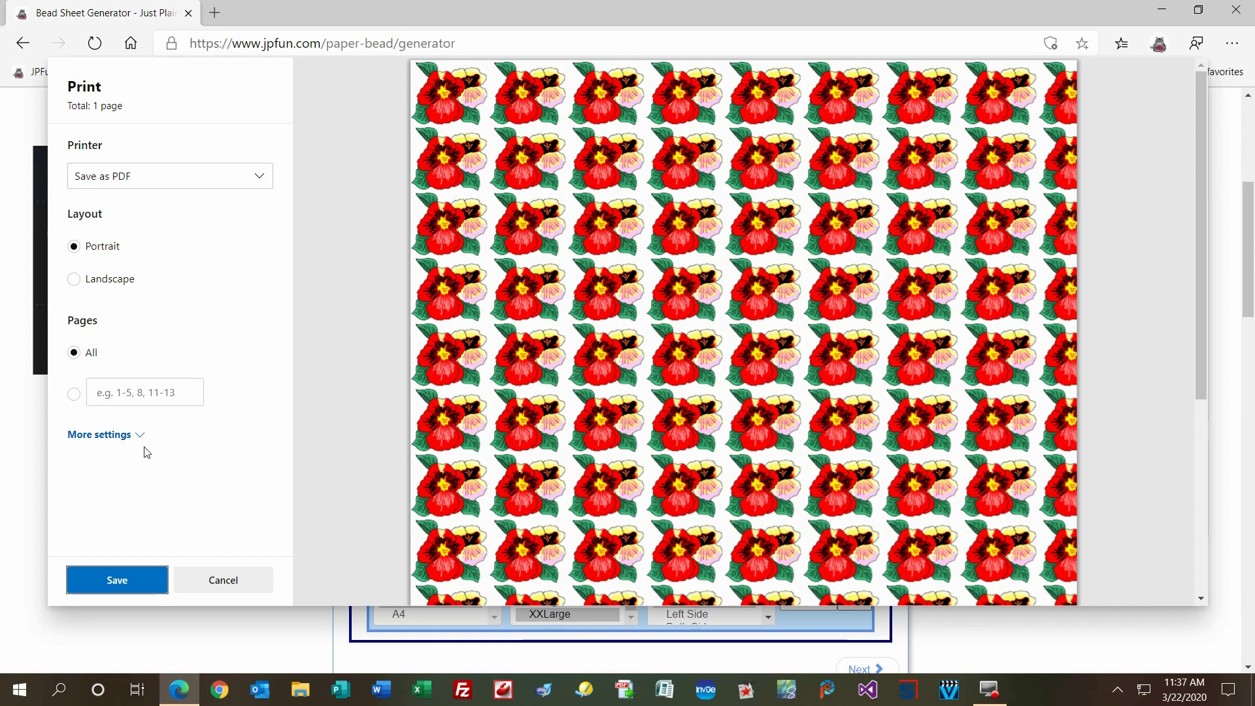
Expand More settings in Edge's print dialog and scroll through the Letter, margins and background options
click(112, 436)
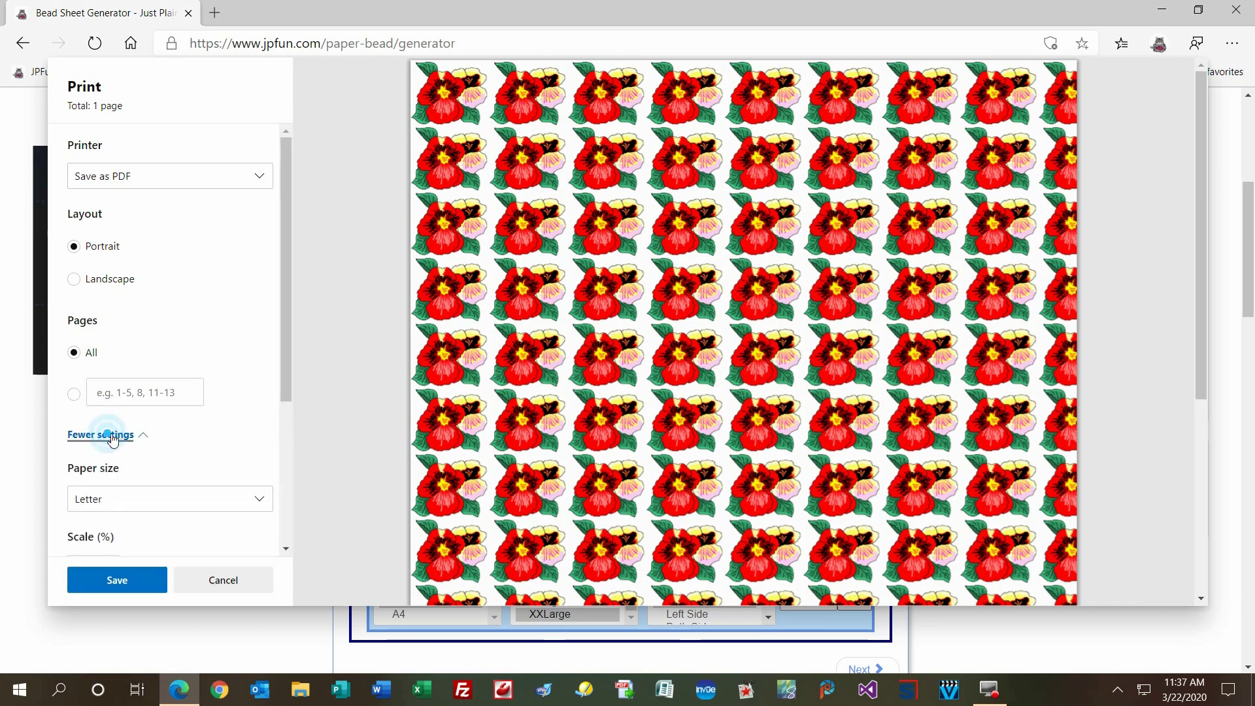
drag(284, 355, 292, 493)
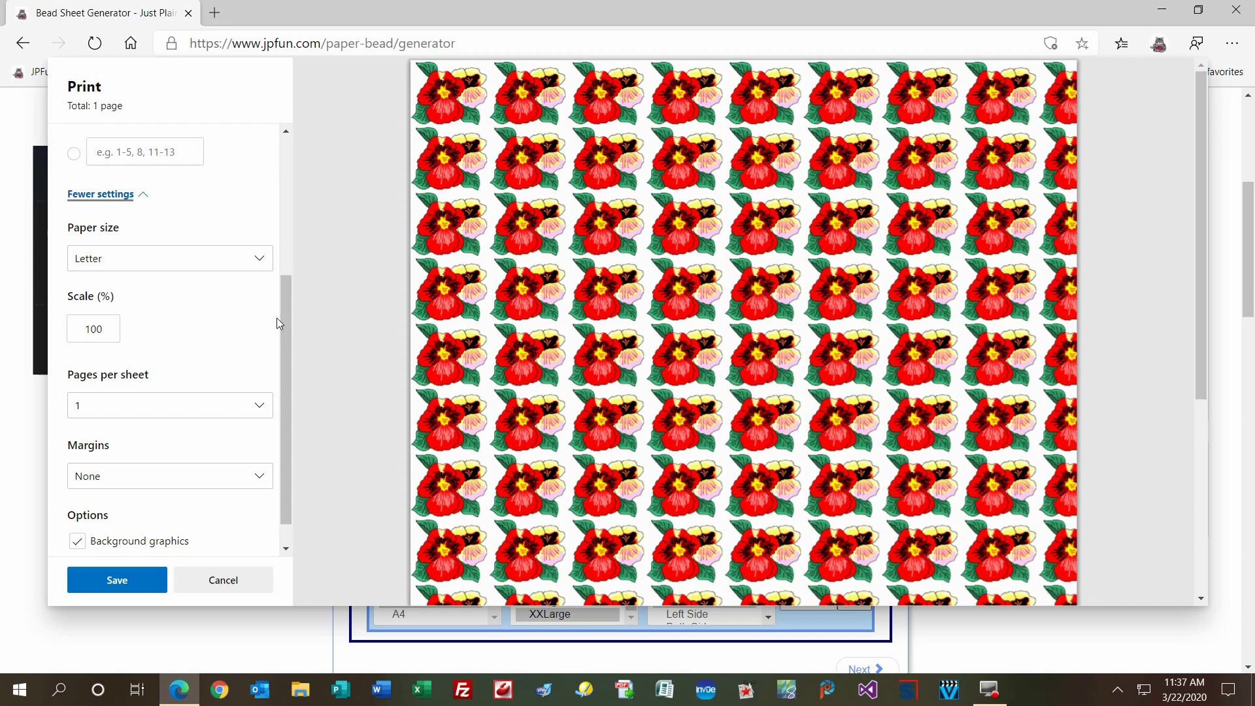
scroll(284, 325, down, 1)
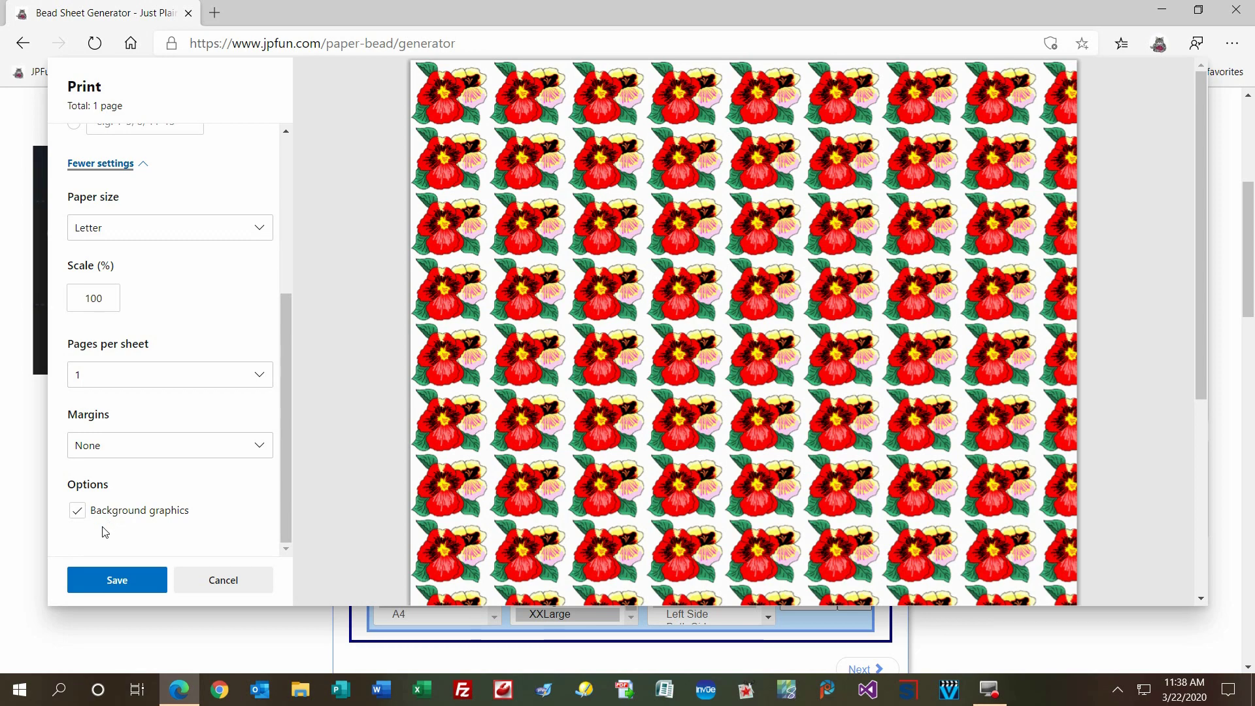
Save as PDF and rename the file to start with 'Red-Pansy-', removing 'Bead Sheet Generator'
click(123, 585)
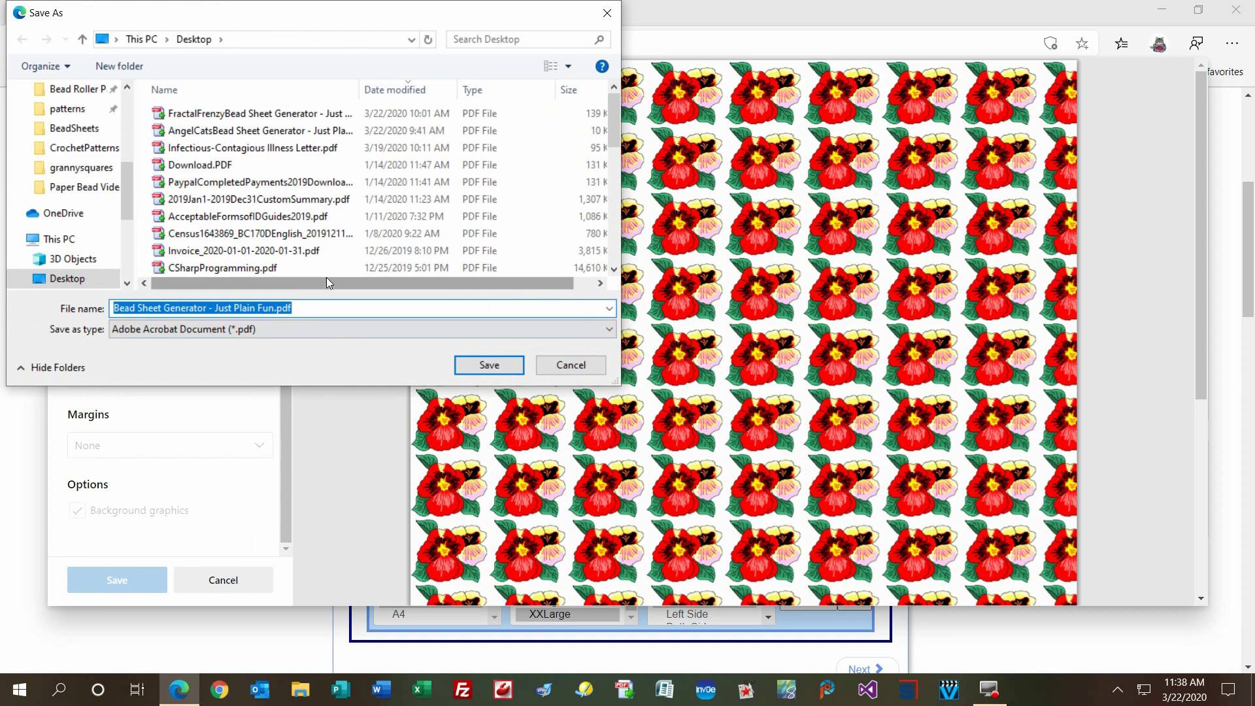
click(342, 313)
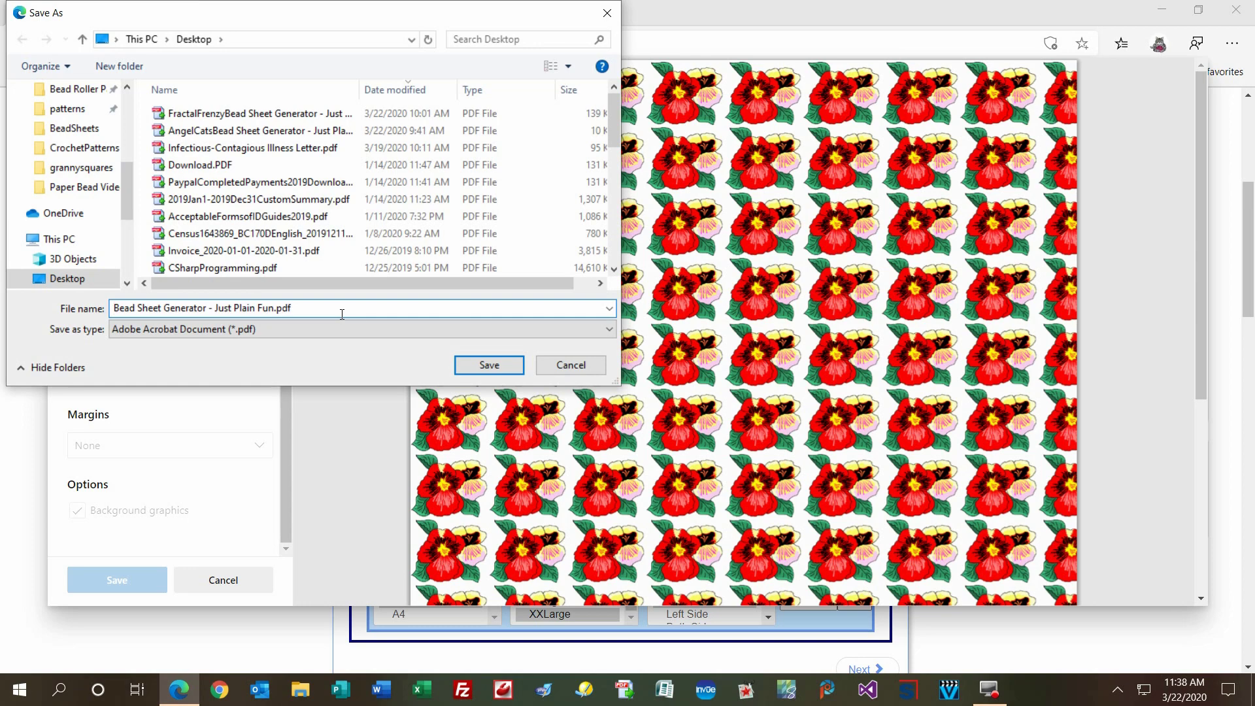
text(Red-Pansie)
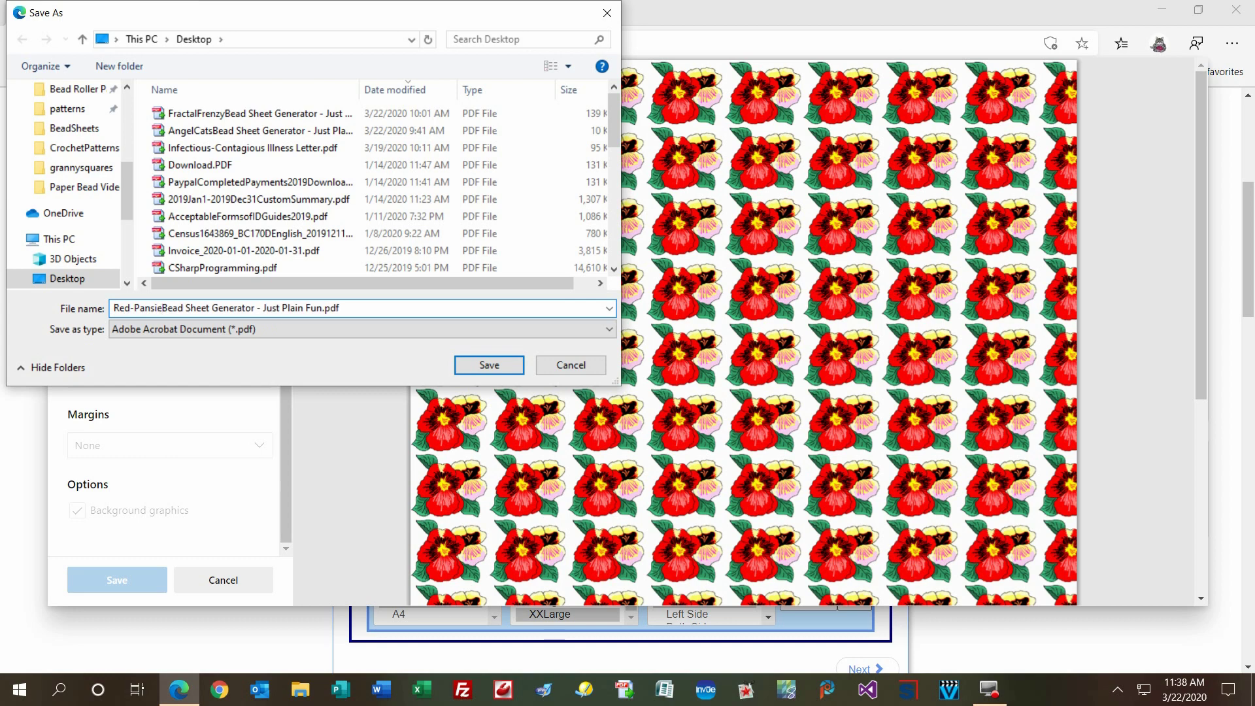
key(BackSpace)
key(BackSpace)
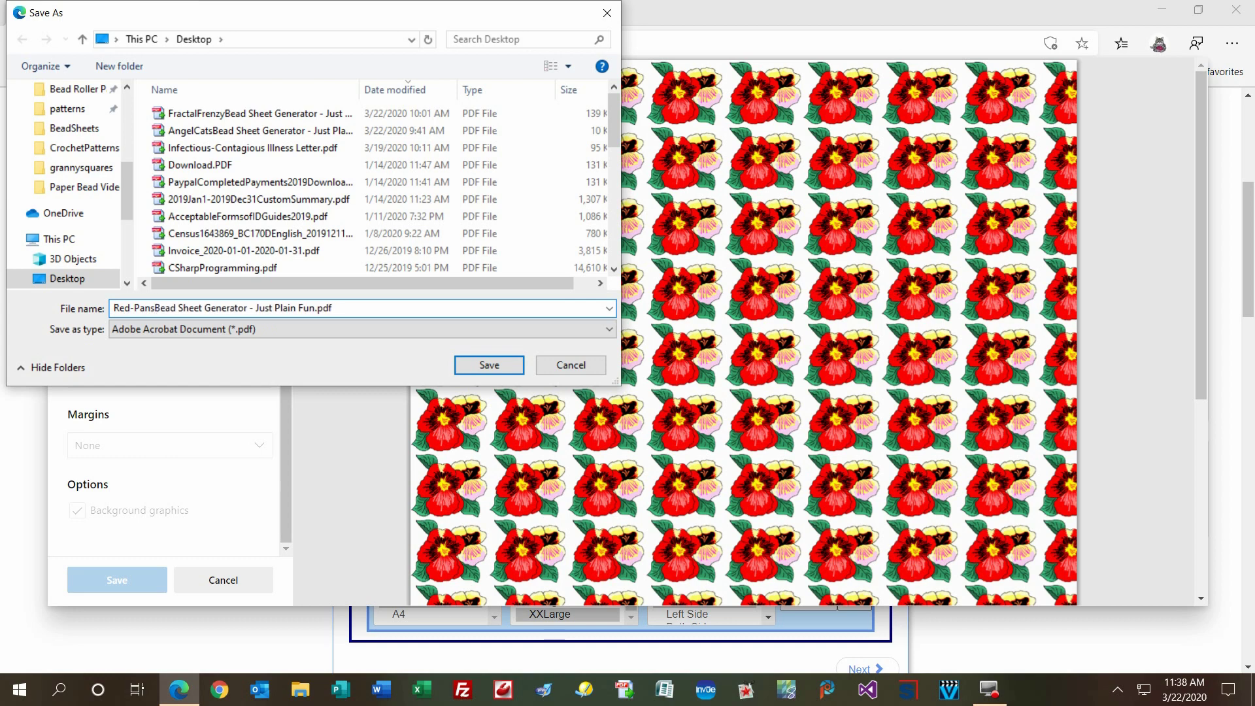
text(y)
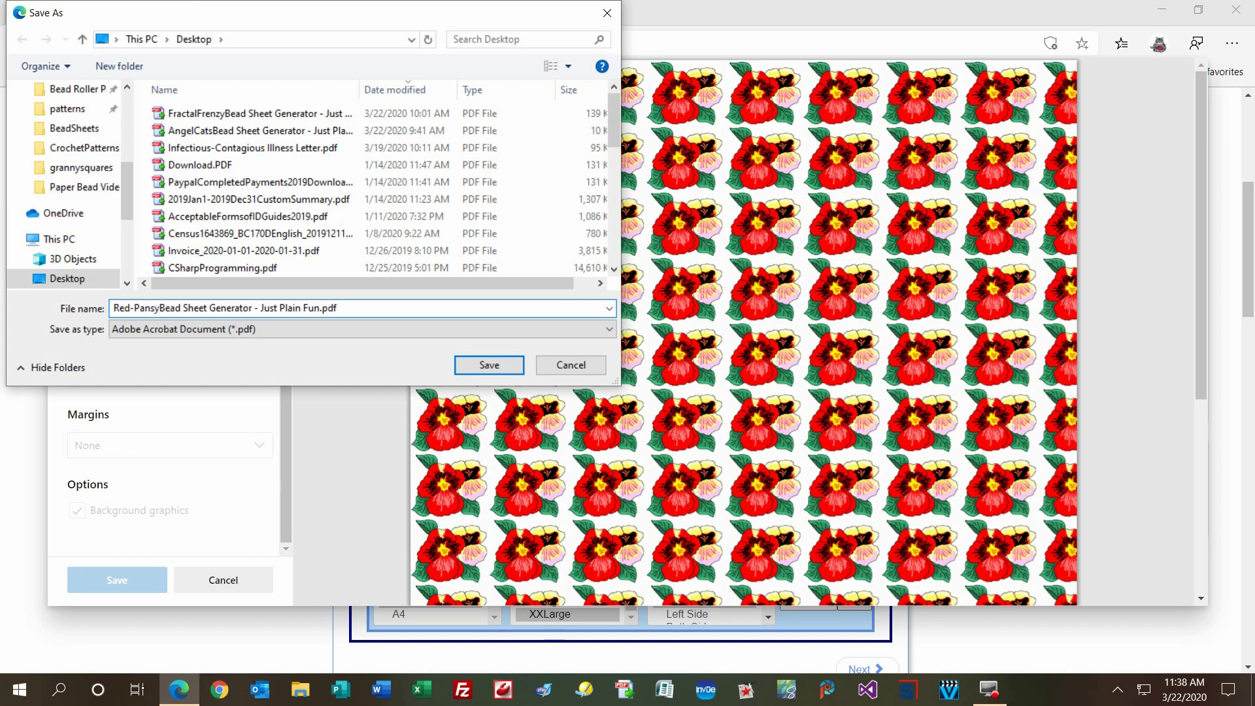
text(-)
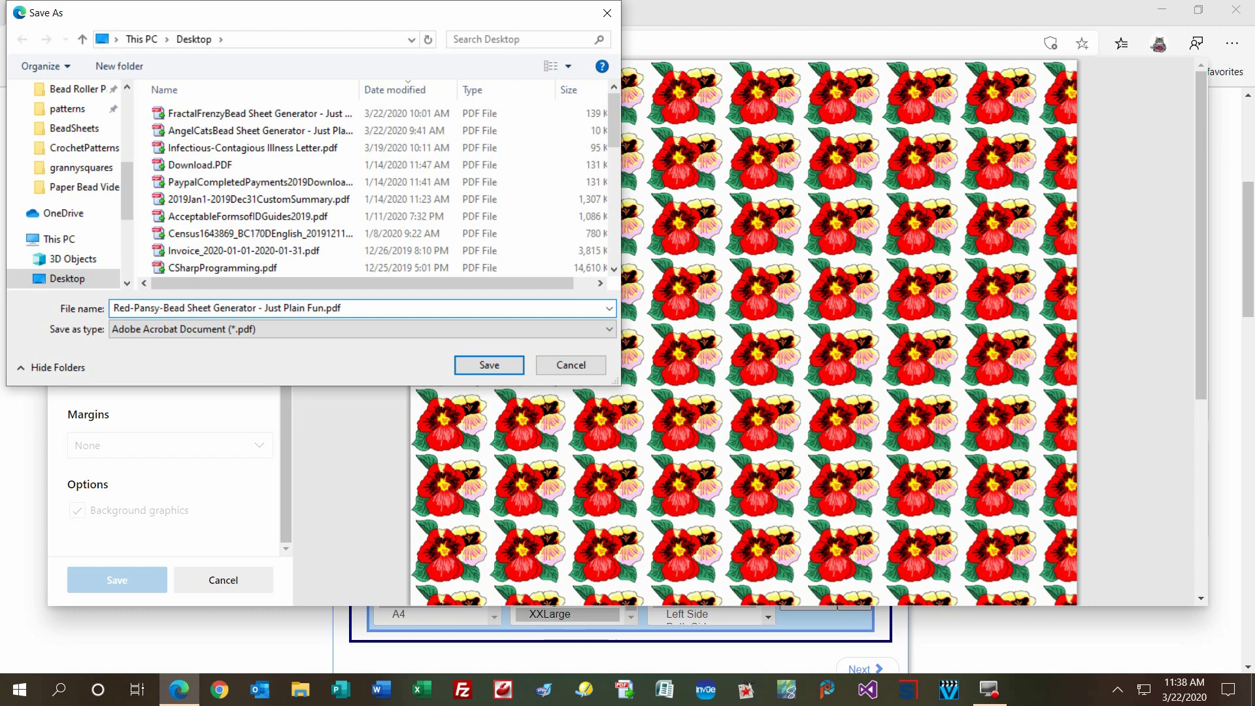
click(186, 308)
click(264, 308)
key(BackSpace)
key(BackSpace)
key(BackSpace)
key(BackSpace)
key(BackSpace)
key(BackSpace)
key(BackSpace)
key(BackSpace)
key(BackSpace)
key(BackSpace)
key(BackSpace)
key(BackSpace)
key(BackSpace)
key(BackSpace)
key(BackSpace)
key(BackSpace)
key(BackSpace)
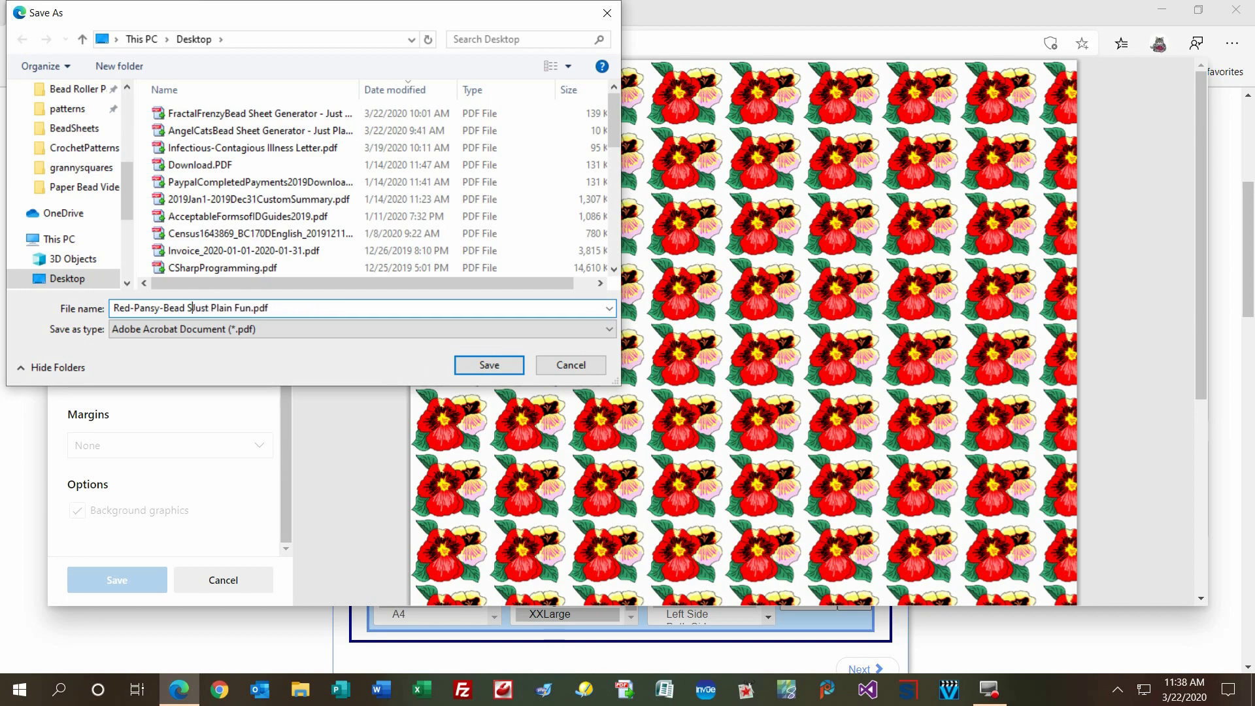
key(BackSpace)
key(BackSpace)
key(BackSpace)
key(BackSpace)
key(BackSpace)
key(BackSpace)
Hyphenate 'Just-Plain-Fun' and save Red-Pansy-Just-Plain-Fun.pdf to the desktop
click(183, 308)
key(BackSpace)
text(-)
click(208, 307)
key(BackSpace)
text(-)
click(489, 366)
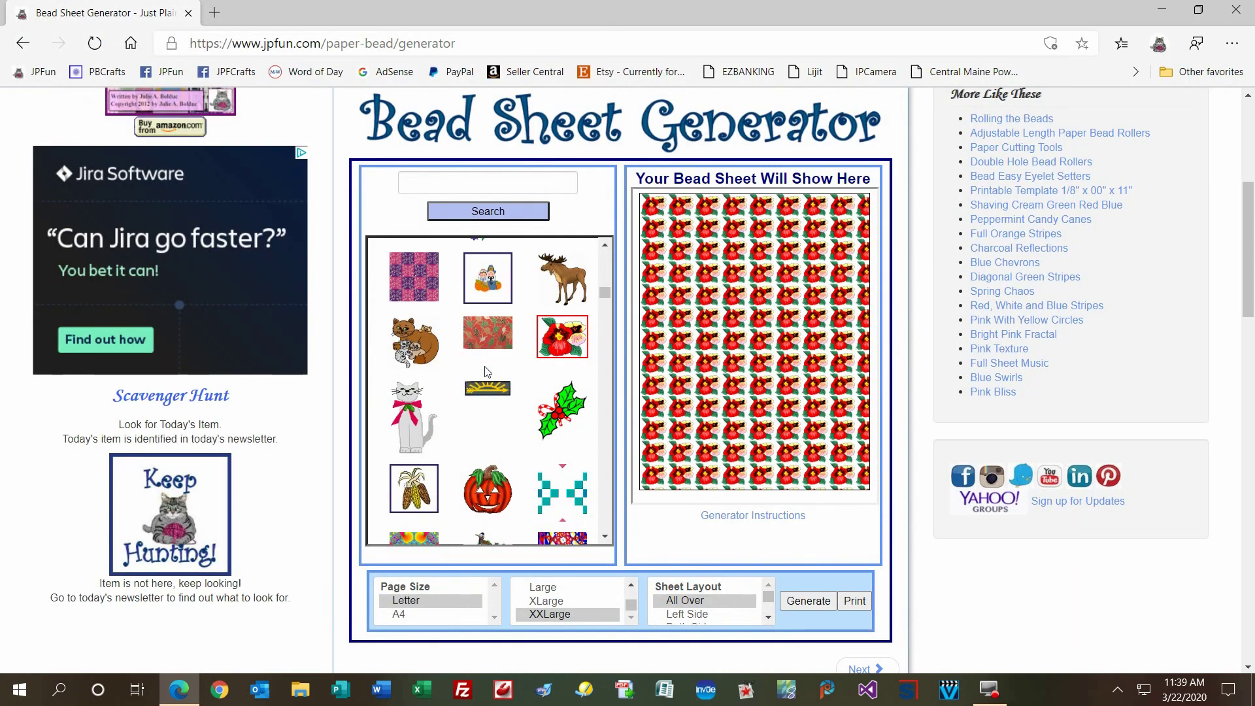
Minimize the Edge window to reveal the desktop
click(1161, 15)
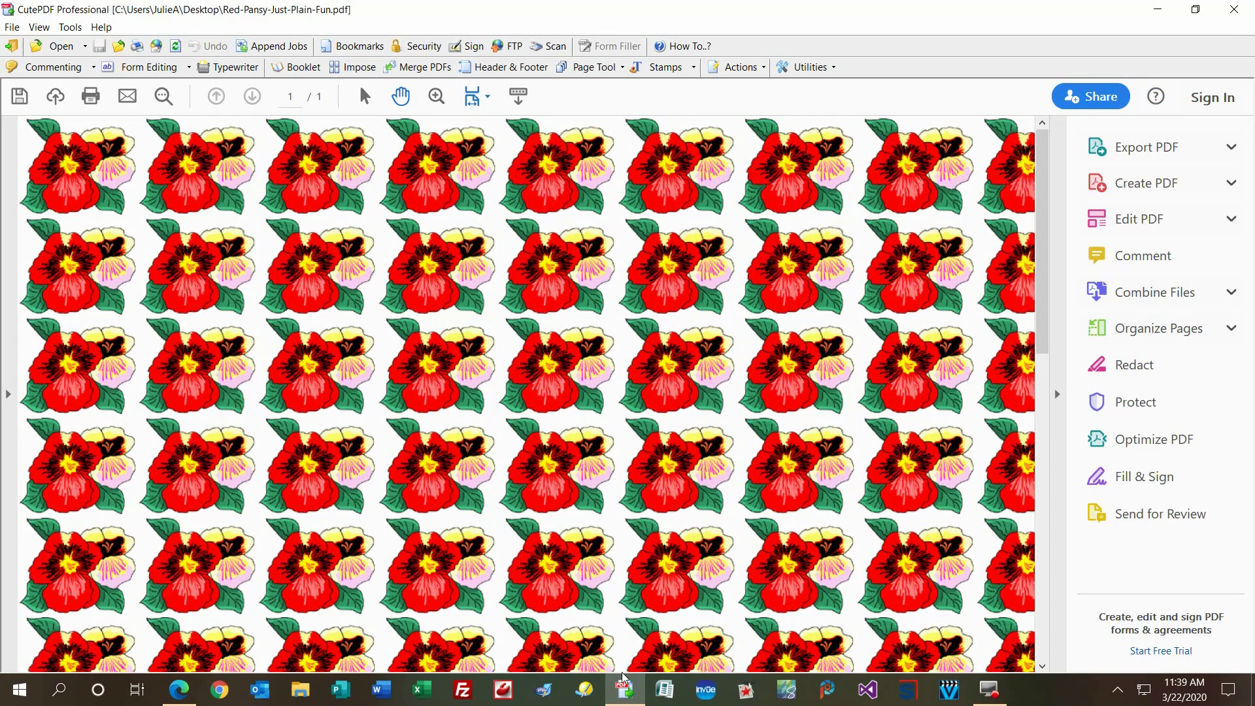
Switch back to the Bead Sheet Generator page in Edge
click(180, 689)
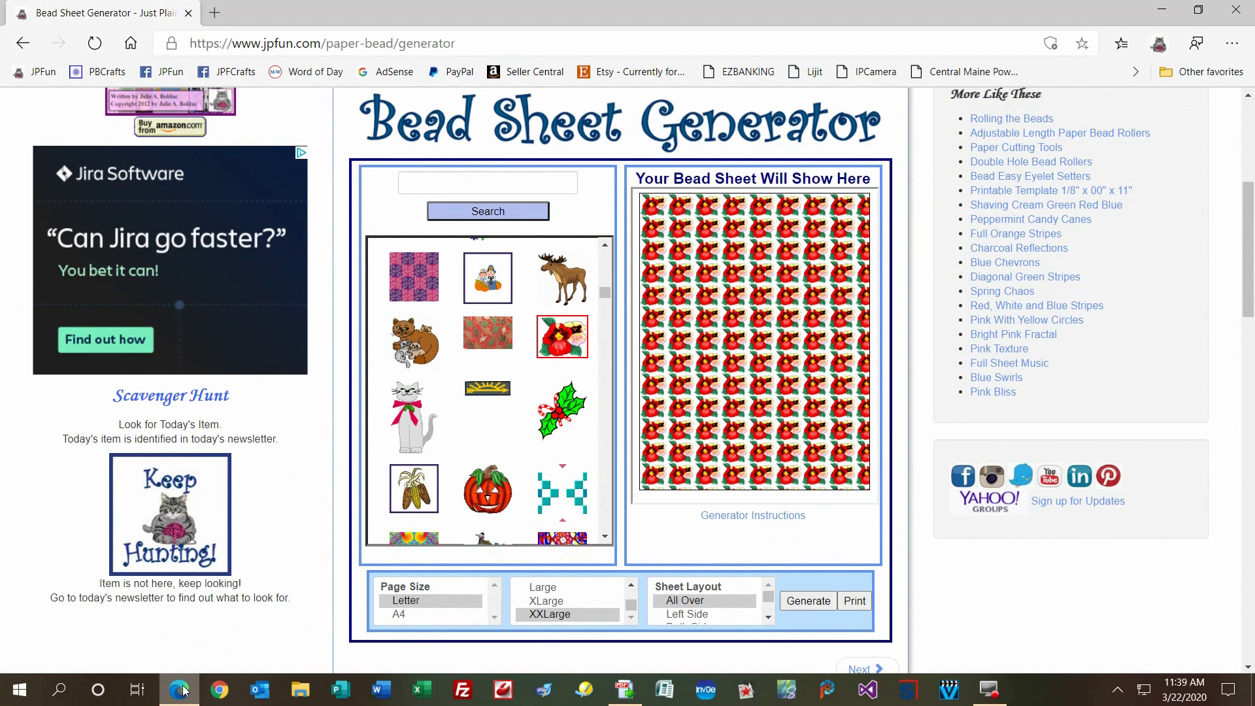
Swap the red pansies for the teal cross pattern and generate a teal checkered all-over sheet
click(561, 487)
click(804, 602)
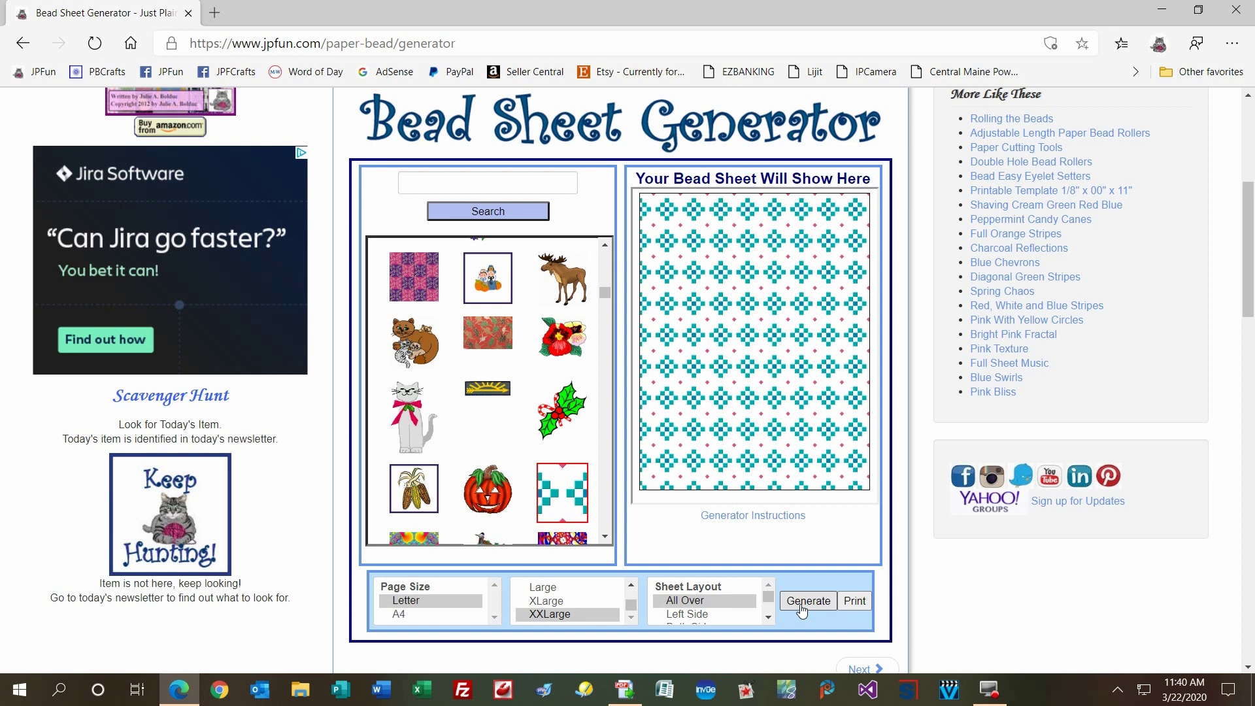
Show the Generator Instructions in the preview area, then browse the Image Size choices
click(766, 519)
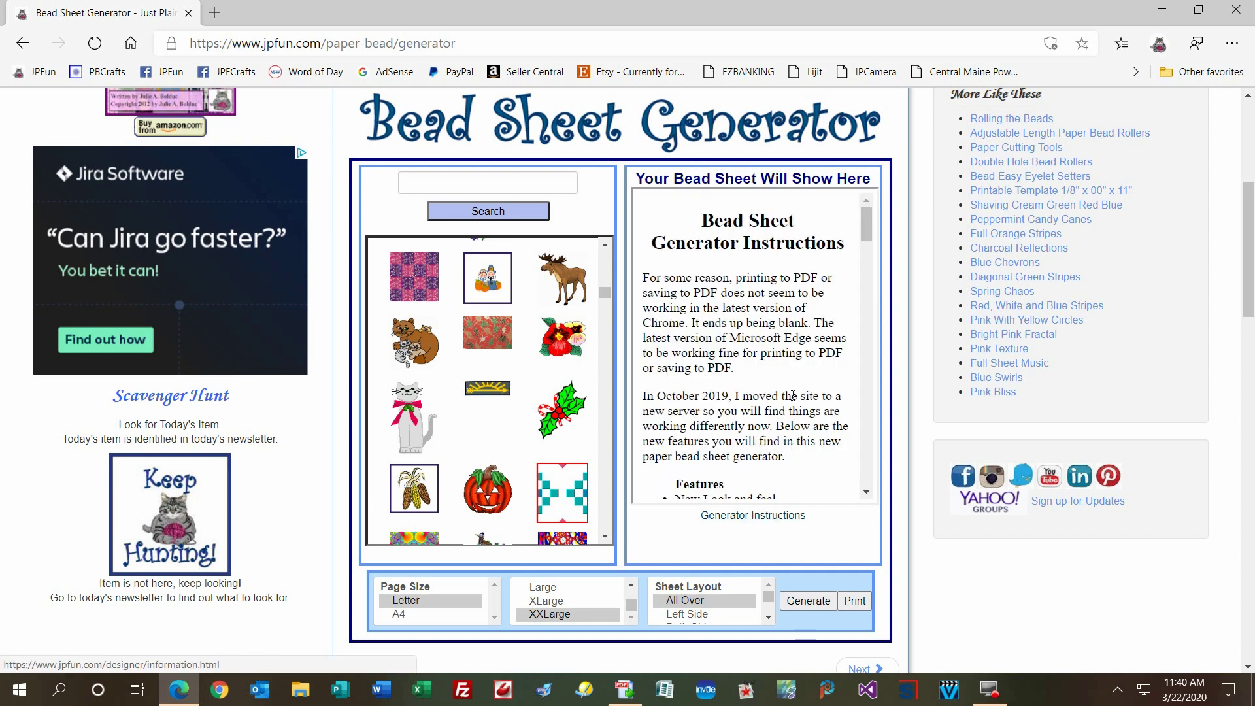
mouse_move(863, 239)
mouse_down()
mouse_move(865, 366)
mouse_move(860, 240)
mouse_up()
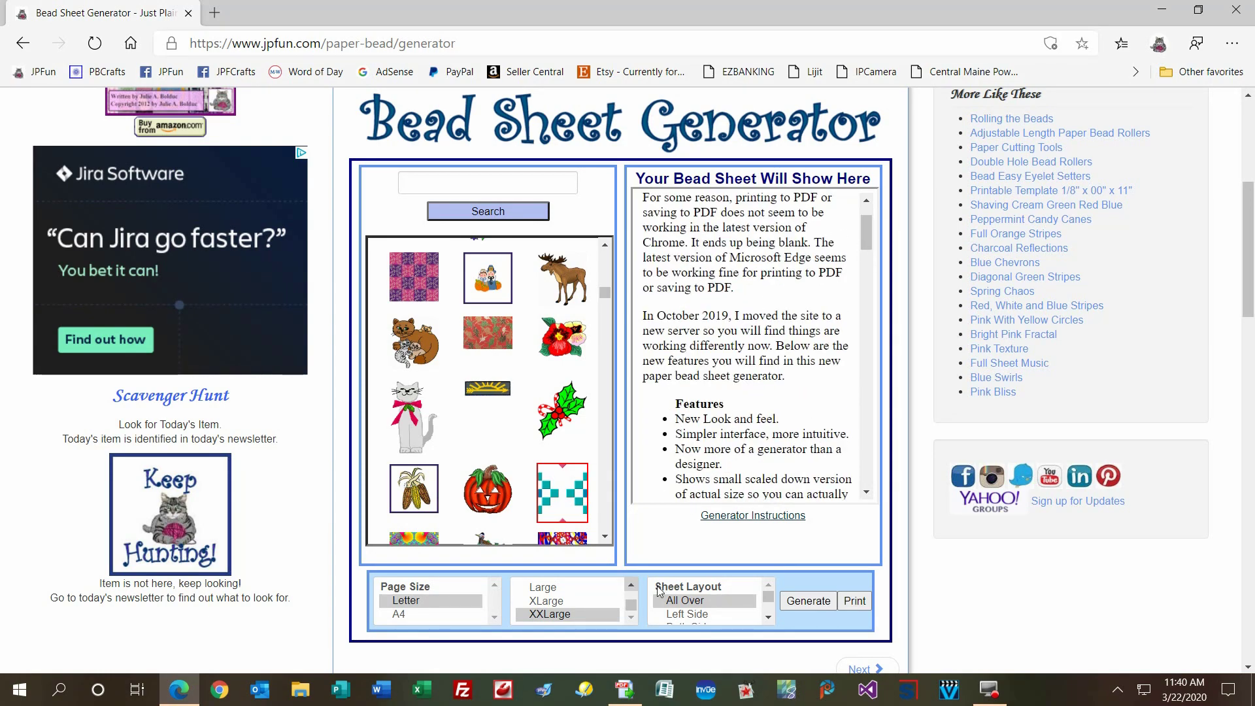
click(628, 606)
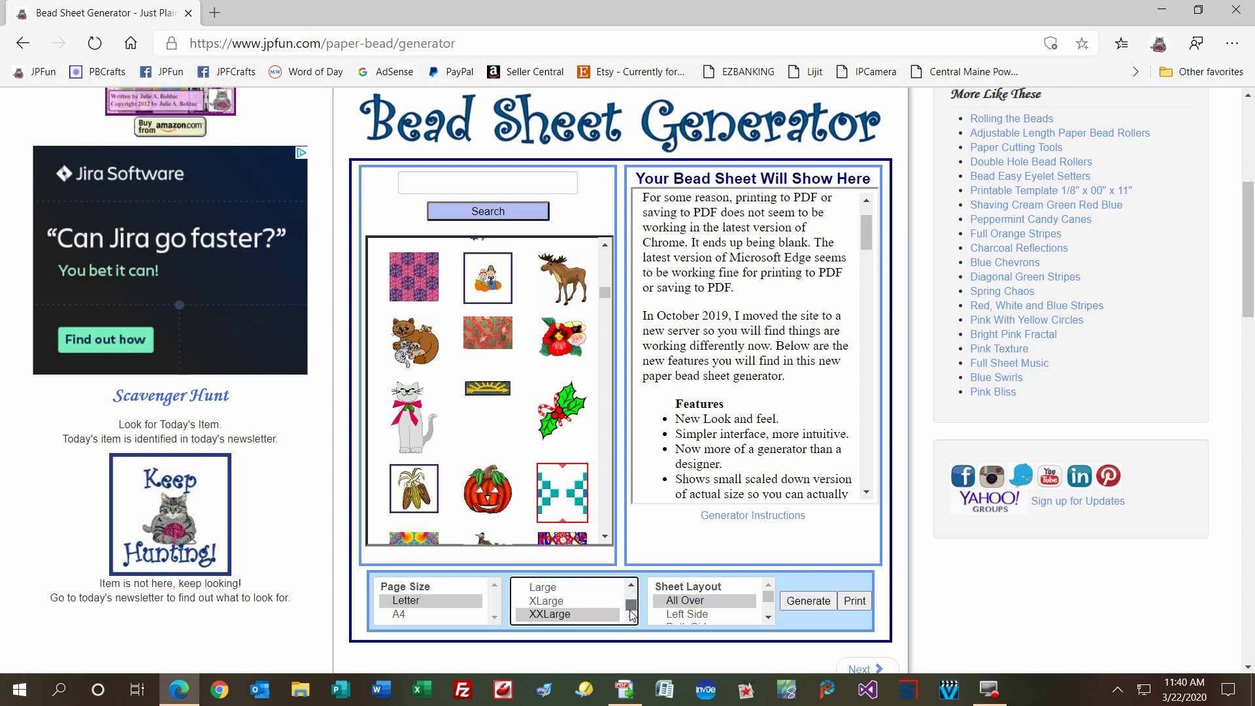
drag(629, 607, 632, 590)
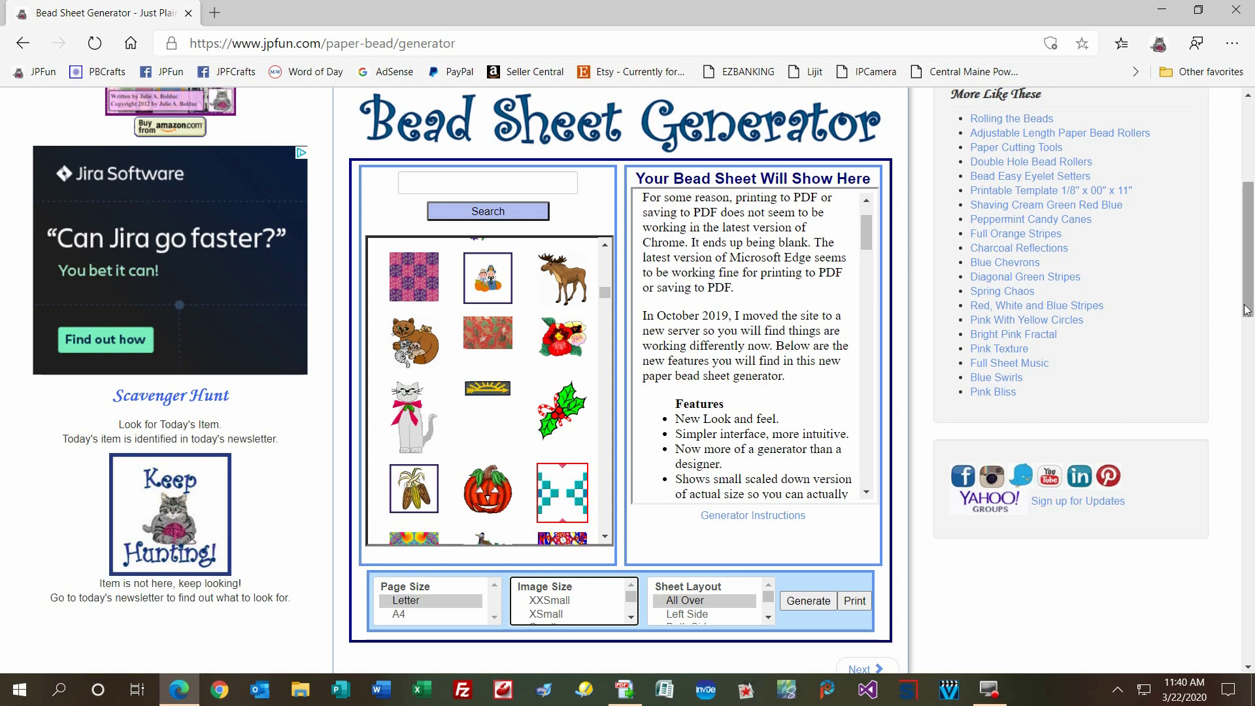
drag(1249, 307, 1249, 232)
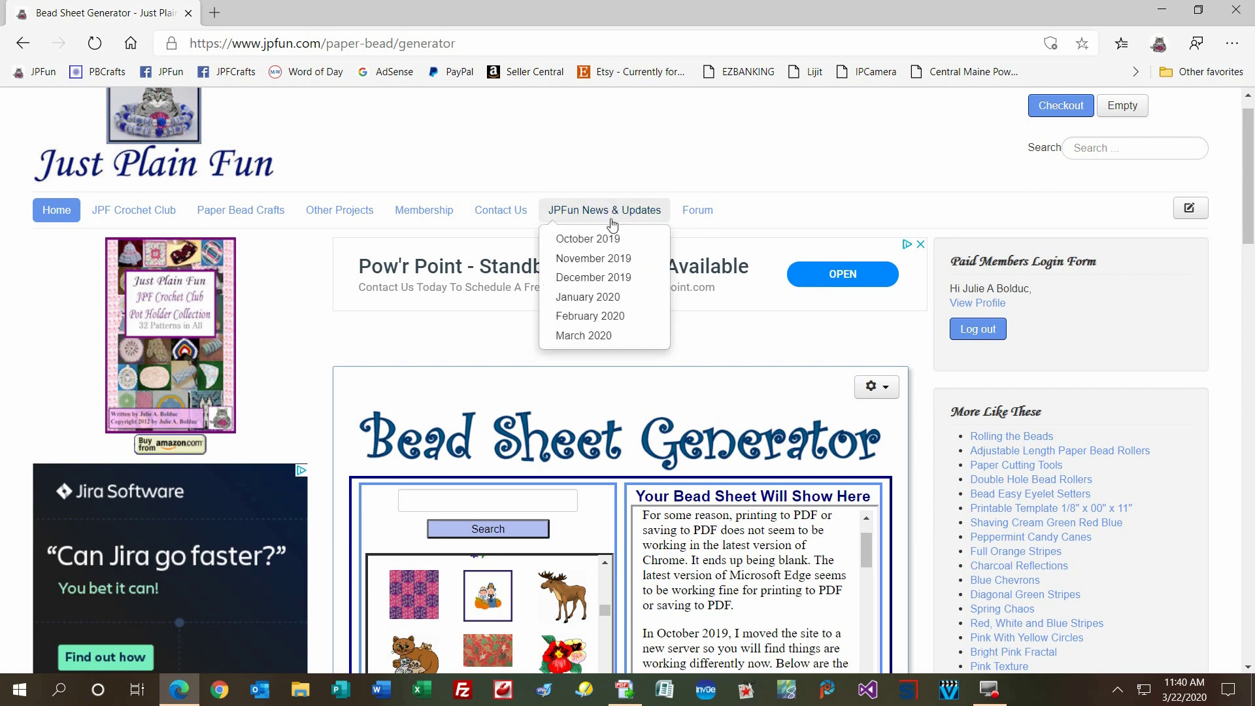